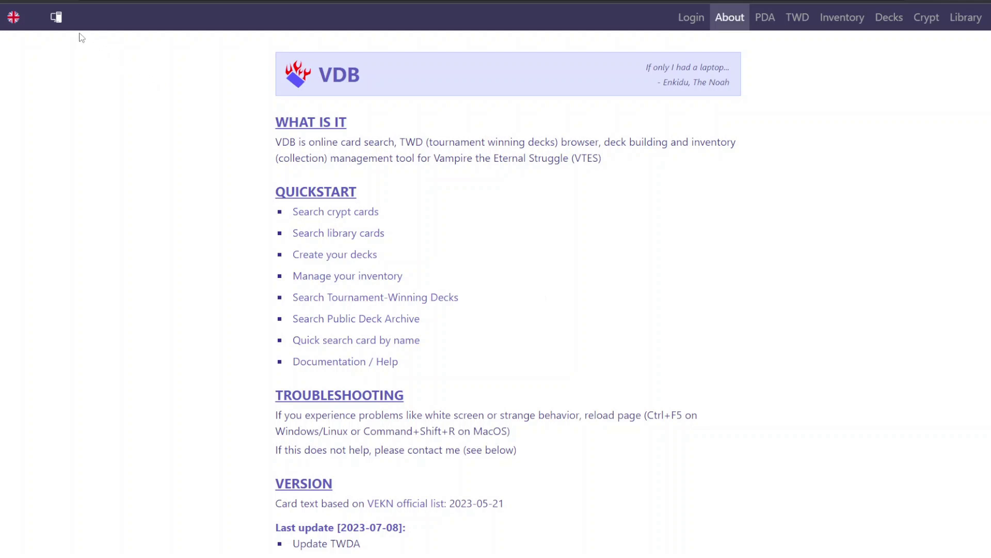
- Switch the site to the dark theme and log in with the saved username and password
{"action": "left_click", "coordinate": [56, 17]}
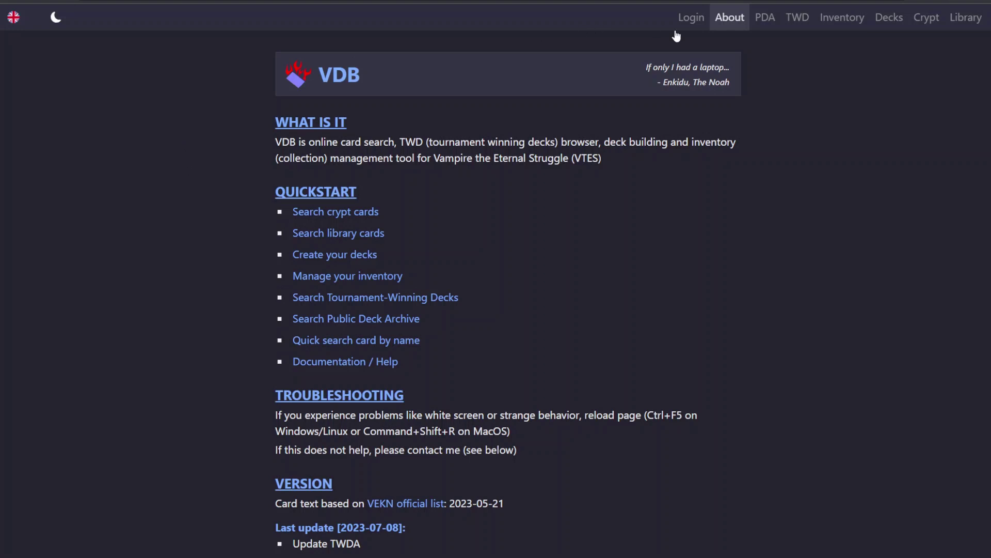
{"action": "left_click", "coordinate": [688, 20]}
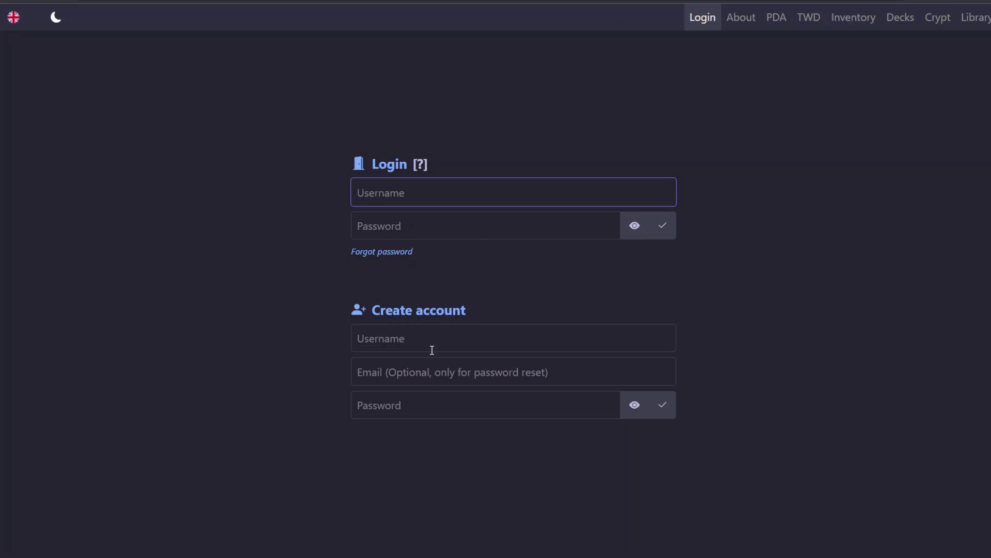
{"action": "left_click", "coordinate": [439, 202]}
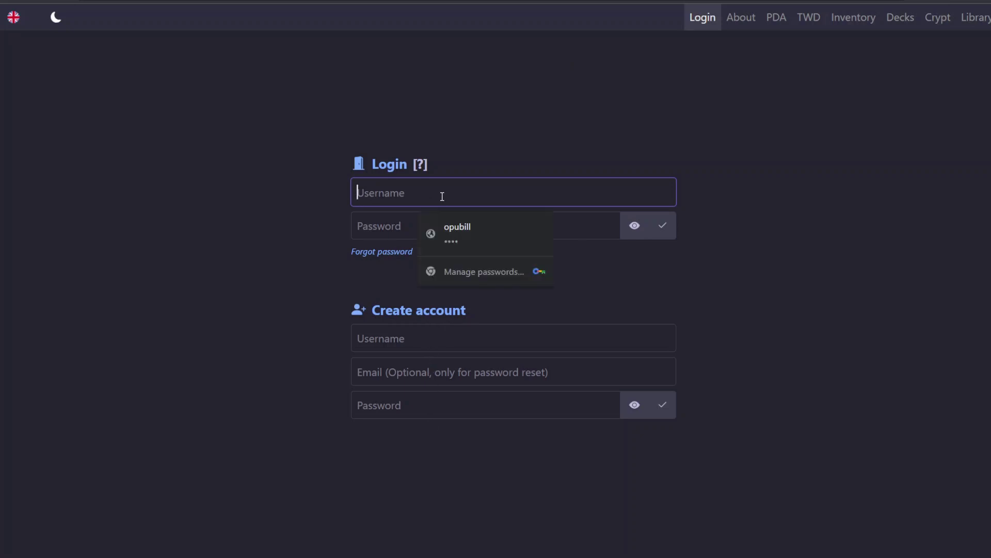
{"action": "left_click", "coordinate": [457, 224]}
{"action": "left_click", "coordinate": [664, 239]}
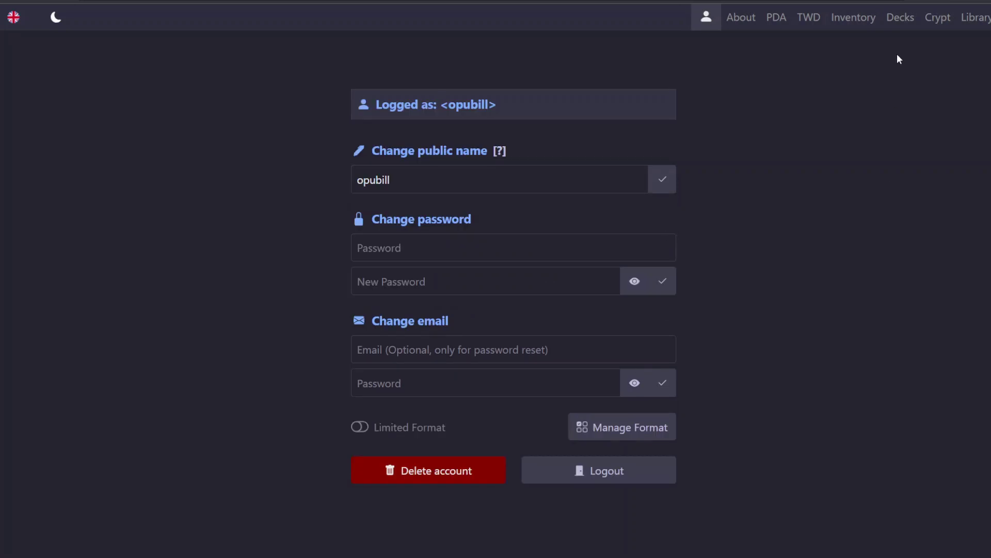
- Open the Decks page and examine the name of the new, empty deck
{"action": "left_click", "coordinate": [900, 21]}
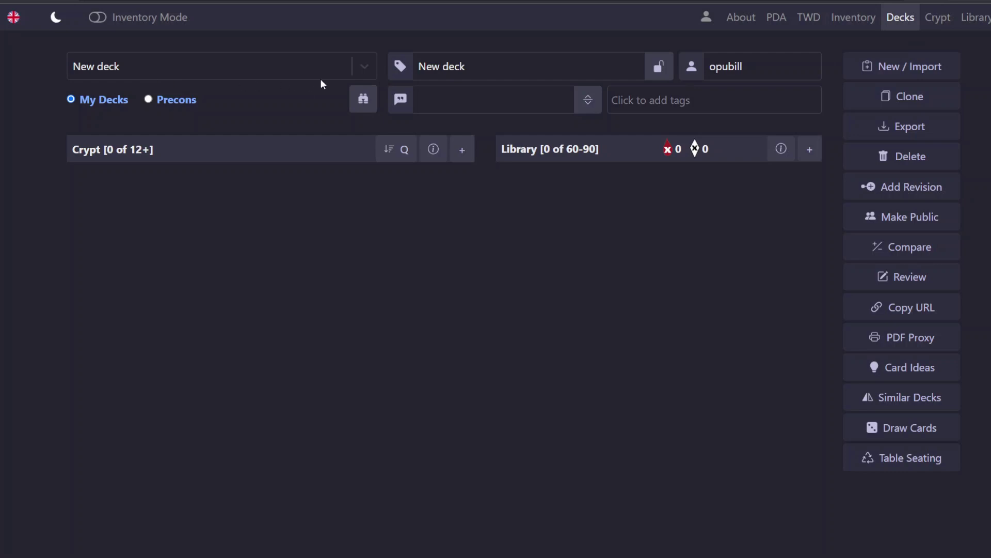
{"action": "left_click", "coordinate": [514, 66]}
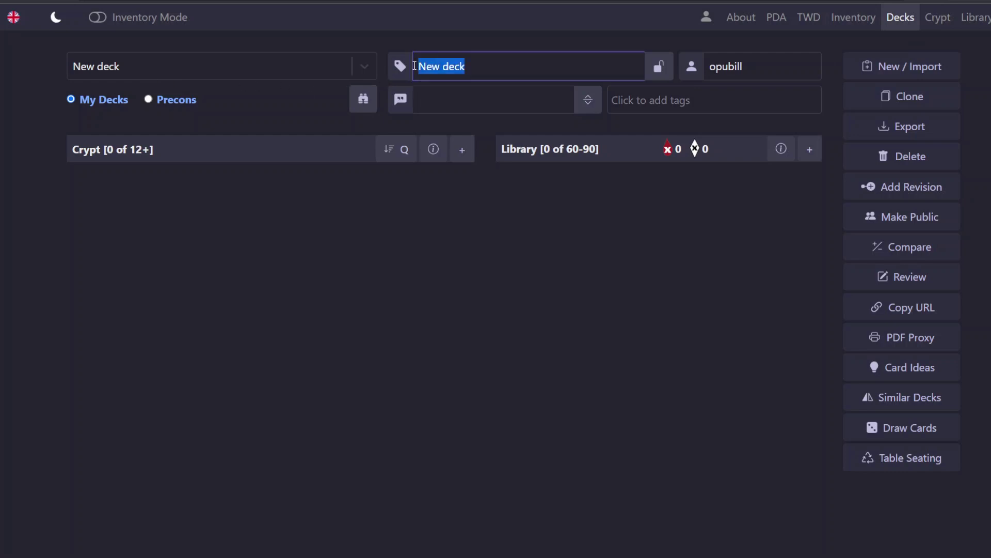
{"action": "left_click", "coordinate": [406, 231]}
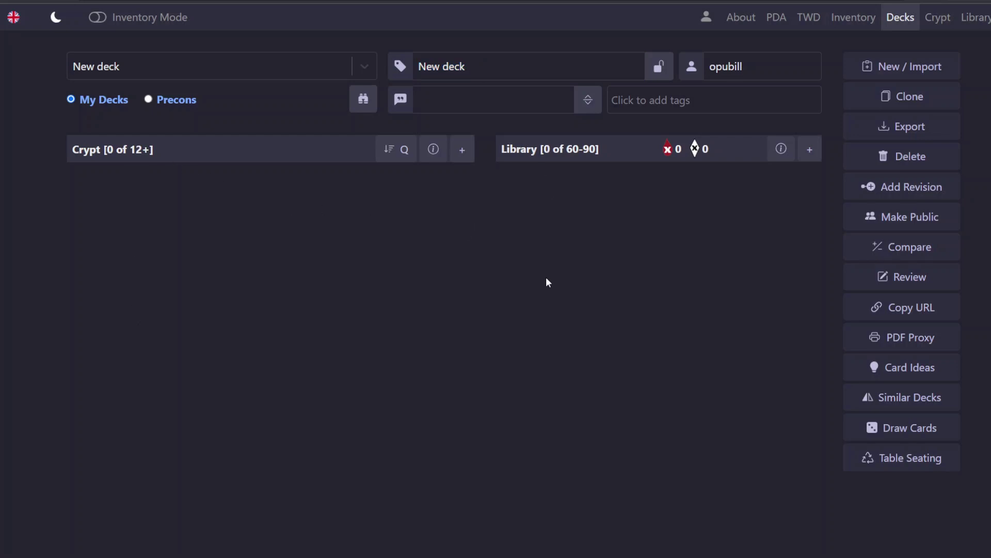
- Open the crypt card search and show the new deck's contents alongside it
{"action": "left_click", "coordinate": [941, 27]}
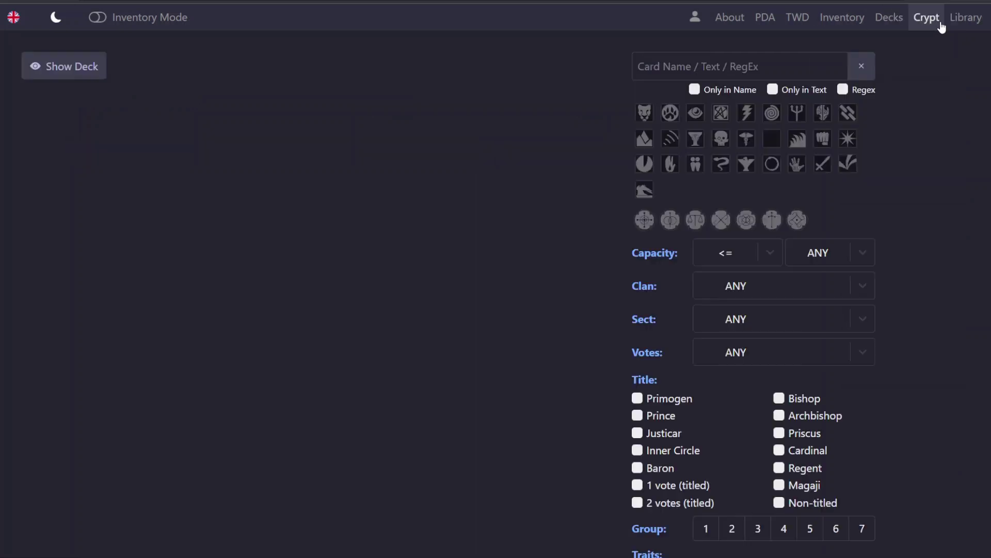
{"action": "left_click", "coordinate": [72, 70]}
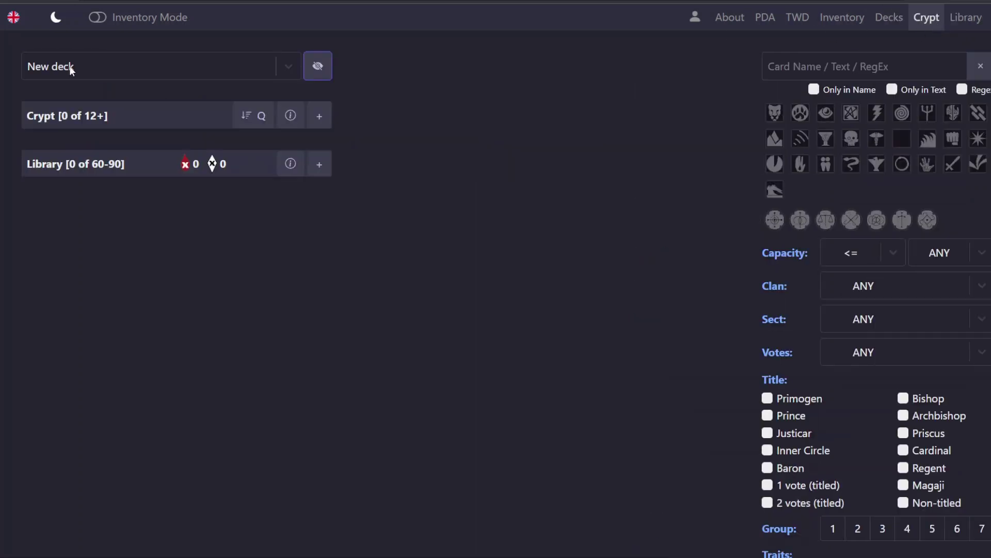
{"action": "left_click", "coordinate": [319, 67]}
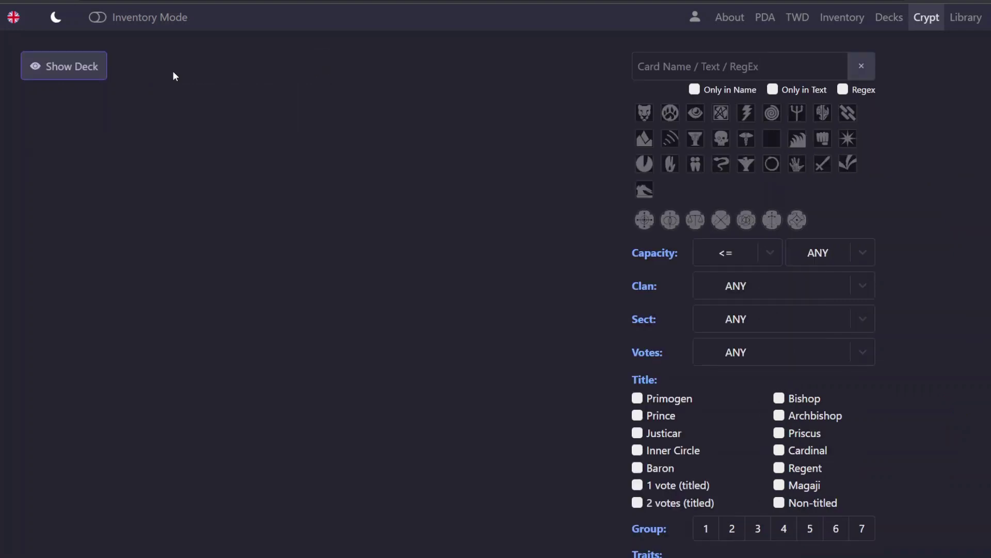
{"action": "left_click", "coordinate": [90, 73]}
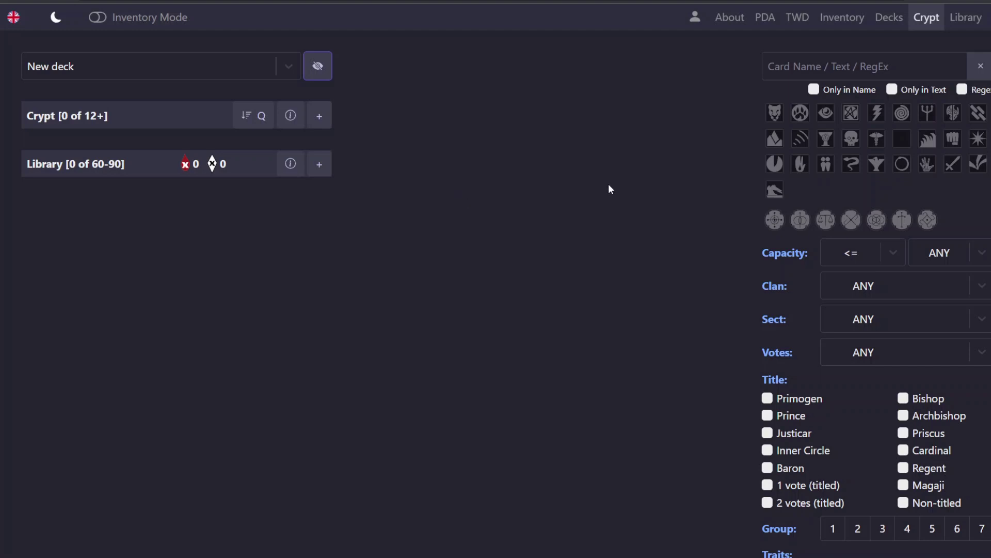
- Filter the crypt cards to vampires with superior Potence and superior Celerity
{"action": "left_click", "coordinate": [954, 145]}
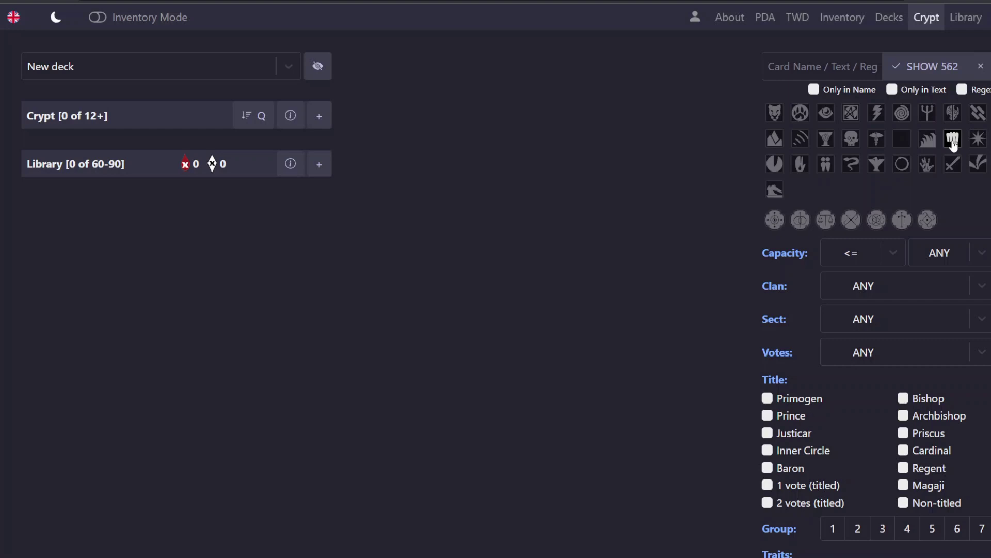
{"action": "left_click", "coordinate": [954, 143]}
{"action": "left_click", "coordinate": [880, 115]}
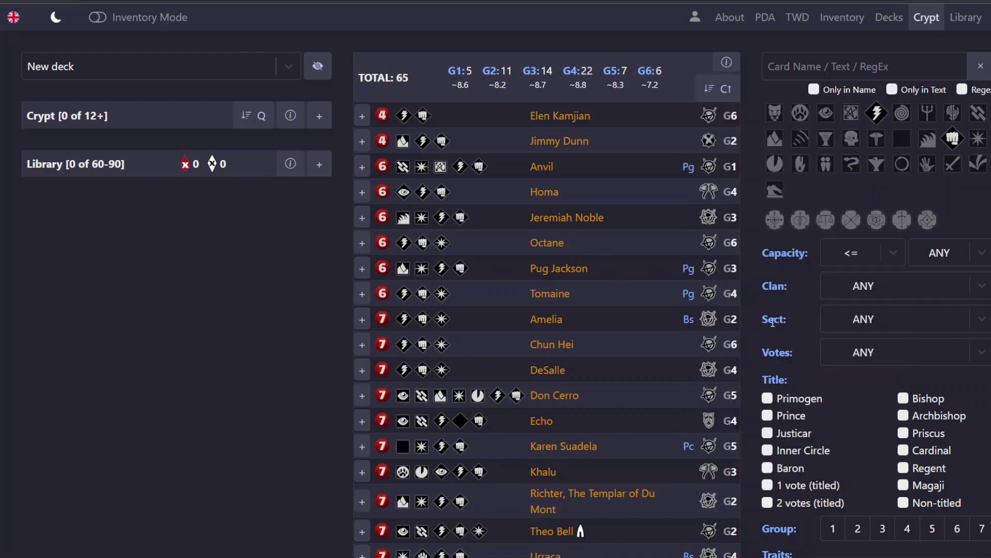
- Look through the crypt results and filter options, and restrict the results to groups 2 and 3
{"action": "scroll", "coordinate": [755, 343], "scroll_direction": "down", "scroll_amount": 7}
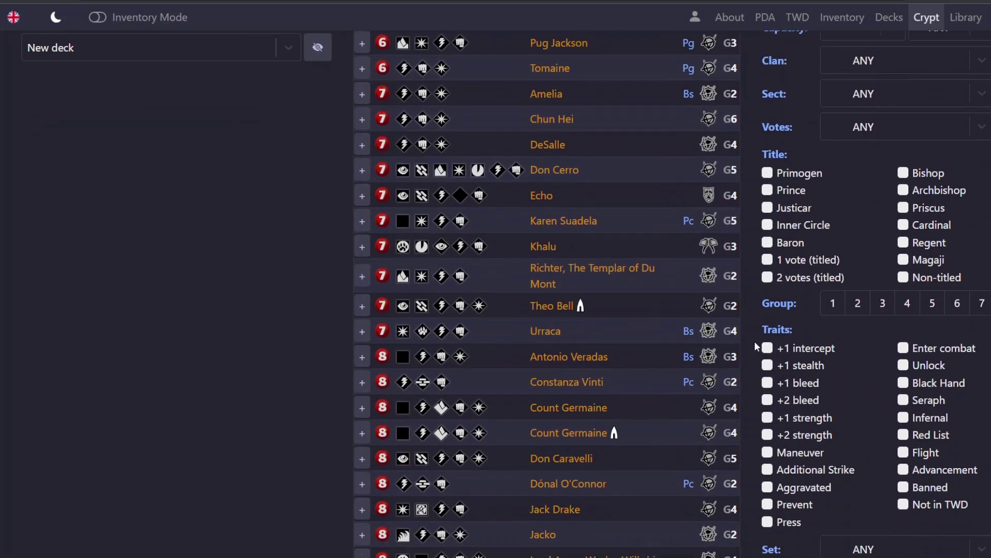
{"action": "scroll", "coordinate": [754, 341], "scroll_direction": "down", "scroll_amount": 3}
{"action": "scroll", "coordinate": [754, 341], "scroll_direction": "up", "scroll_amount": 2}
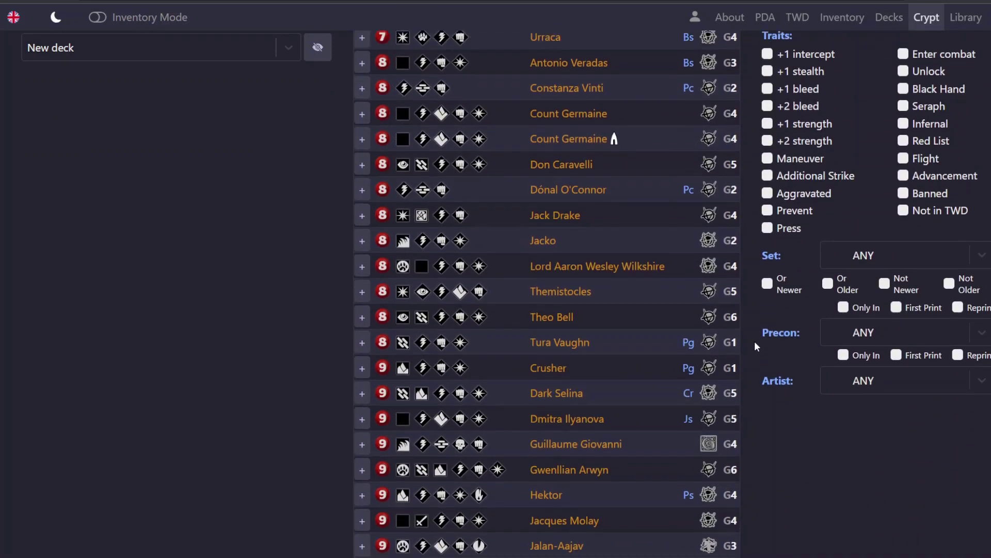
{"action": "scroll", "coordinate": [754, 341], "scroll_direction": "up", "scroll_amount": 8}
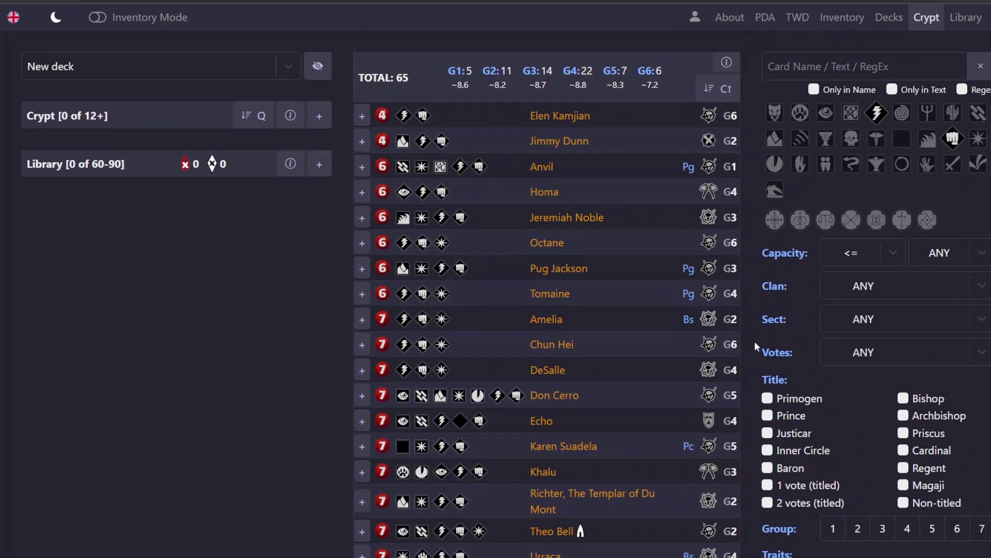
{"action": "left_click", "coordinate": [858, 531]}
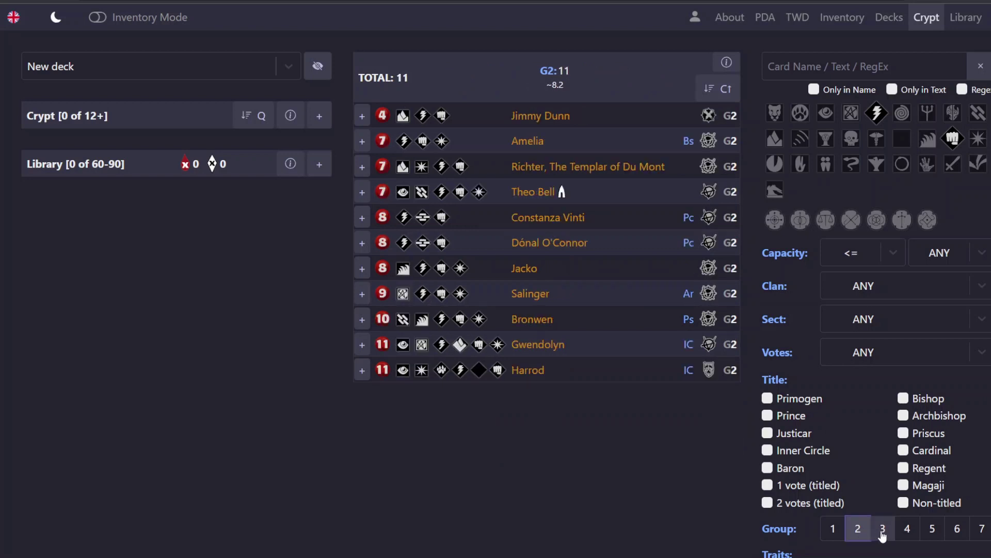
{"action": "left_click", "coordinate": [882, 532]}
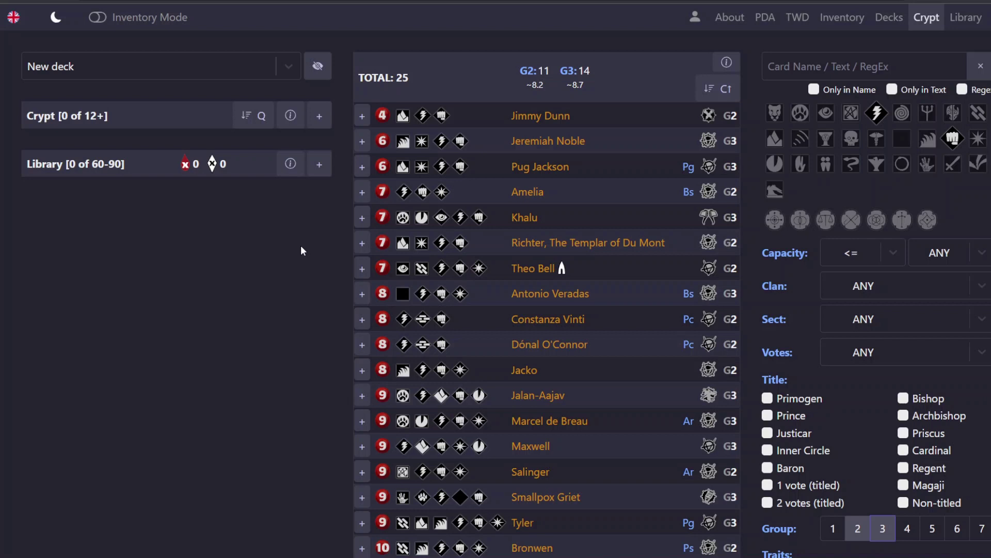
- Add two copies of Jimmy Dunn to the new deck's crypt
{"action": "left_click", "coordinate": [362, 116]}
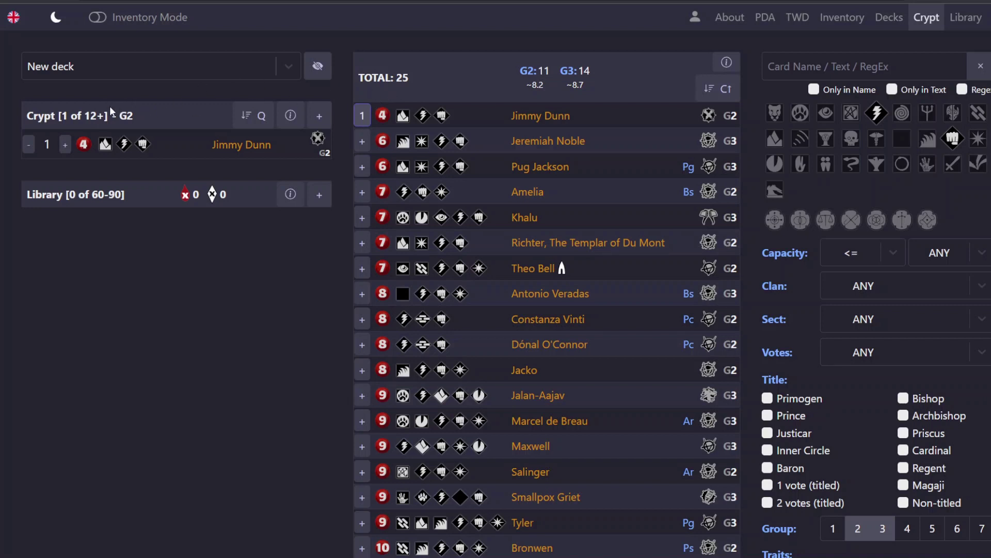
{"action": "left_click", "coordinate": [65, 146]}
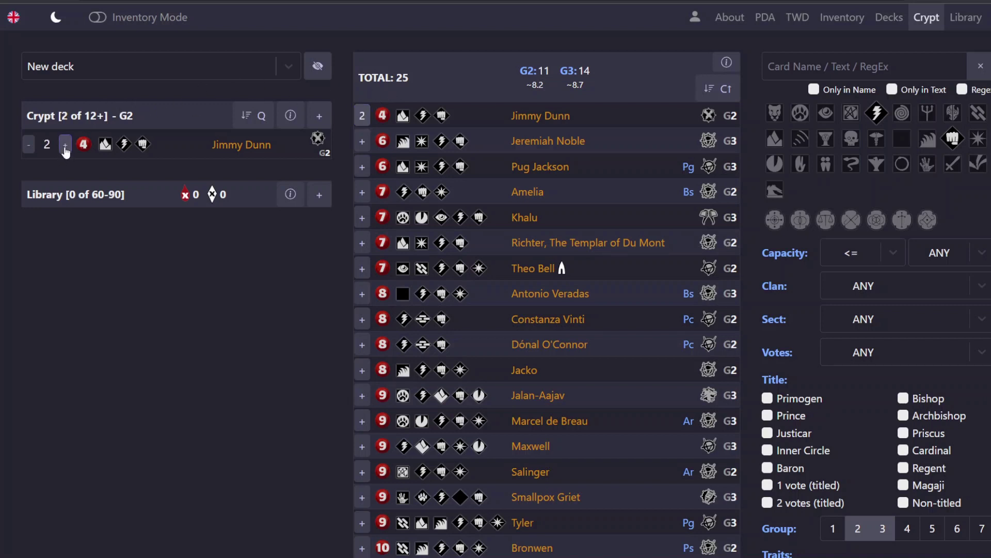
{"action": "left_click", "coordinate": [66, 146]}
{"action": "left_click", "coordinate": [65, 146]}
{"action": "left_click", "coordinate": [29, 145]}
{"action": "left_click", "coordinate": [29, 147]}
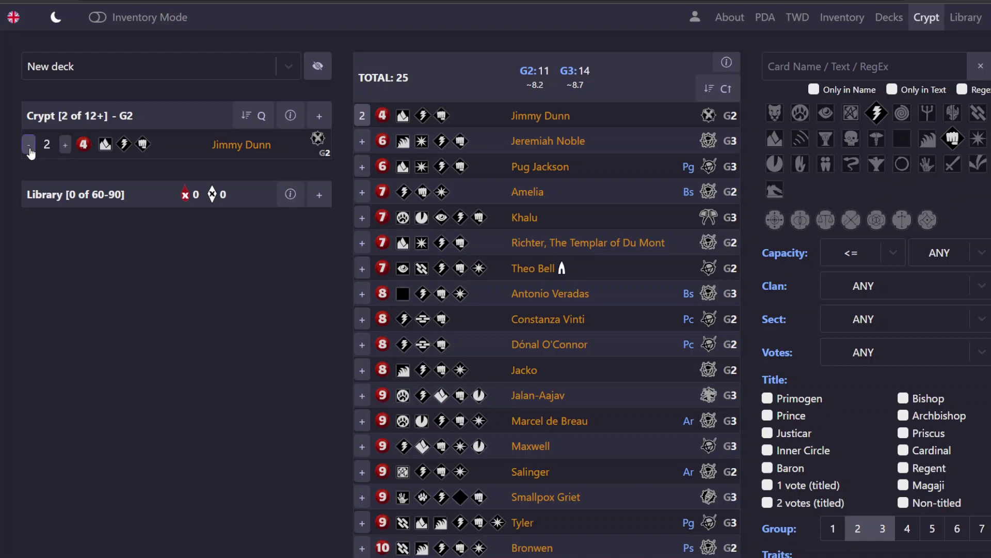
- Add one copy each of Amelia, Khalu and the advanced Theo Bell to the crypt
{"action": "mouse_move", "coordinate": [643, 172]}
{"action": "left_click", "coordinate": [363, 197]}
{"action": "left_click", "coordinate": [363, 221]}
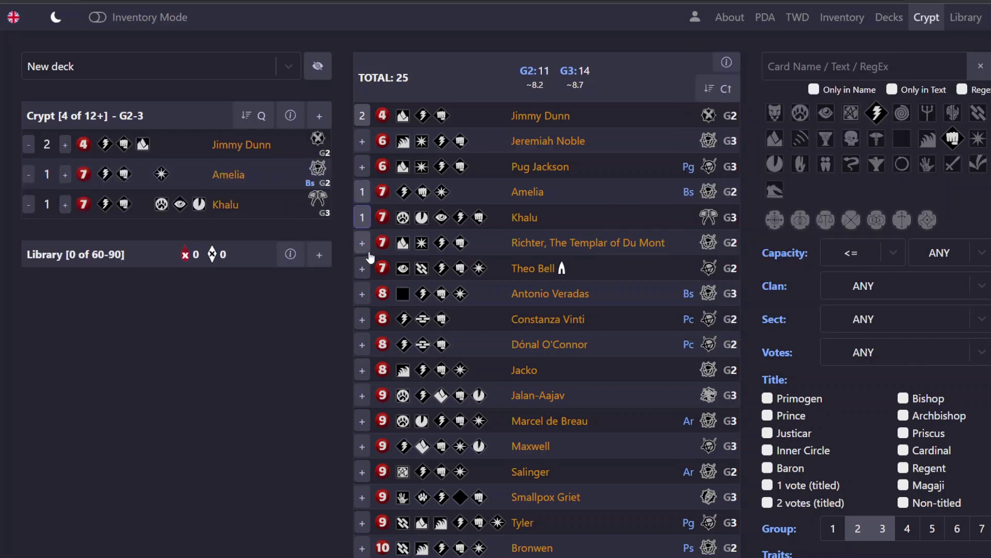
{"action": "left_click", "coordinate": [363, 268]}
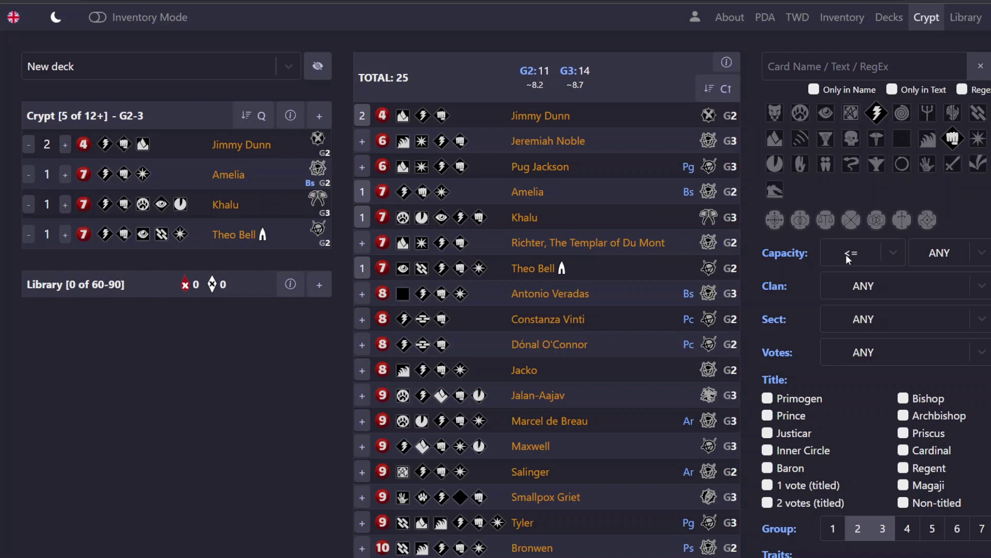
- Limit the crypt search to vampires with a capacity of 8 or less
{"action": "left_click", "coordinate": [983, 258]}
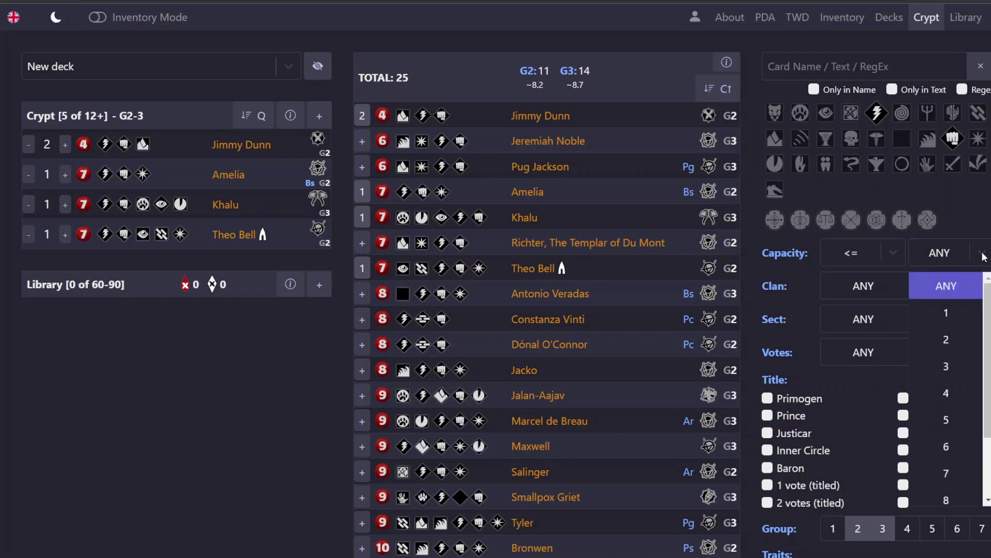
{"action": "scroll", "coordinate": [960, 403], "scroll_direction": "down", "scroll_amount": 2}
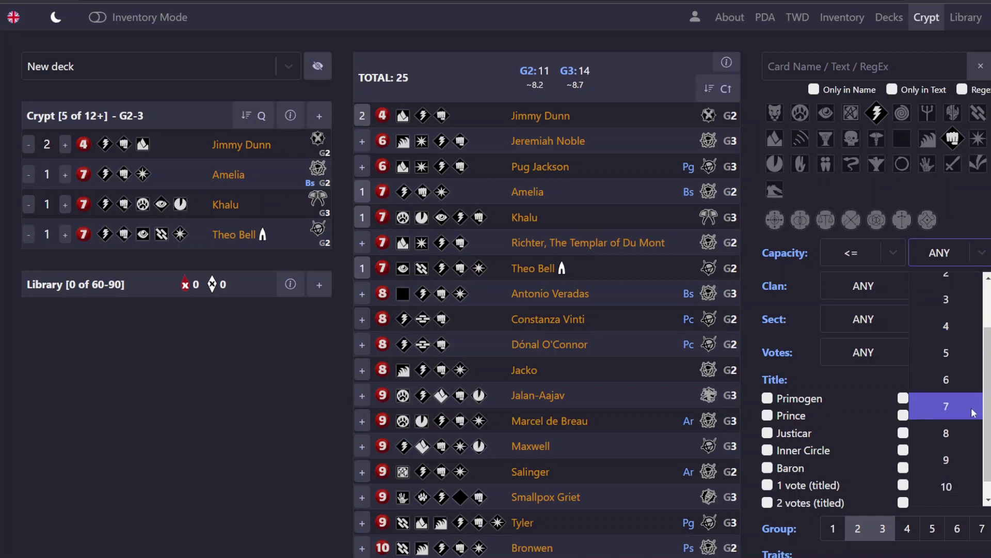
{"action": "left_click", "coordinate": [962, 433]}
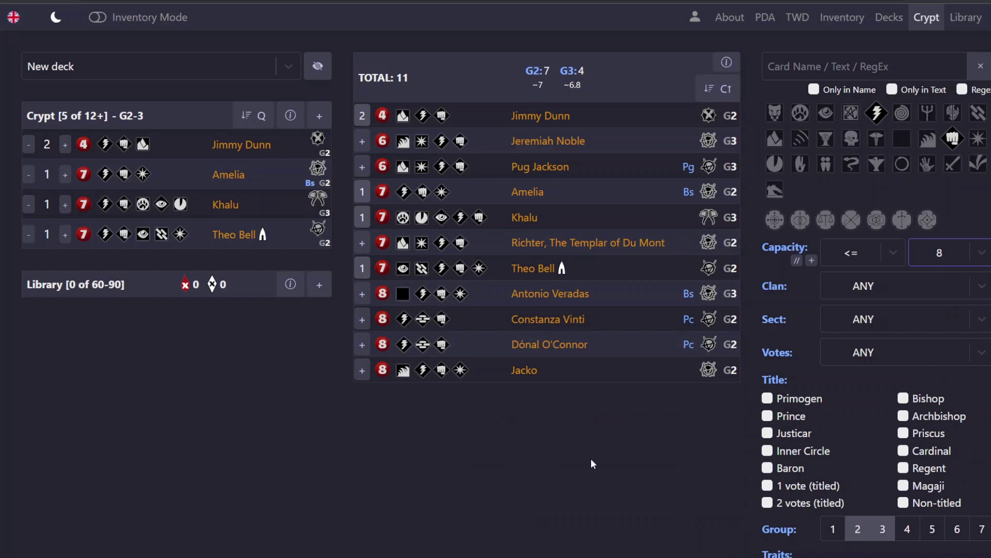
- Add three copies of Dónal O'Connor and two of Jacko, and raise Jimmy Dunn to three copies and Amelia to two
{"action": "left_click", "coordinate": [362, 370]}
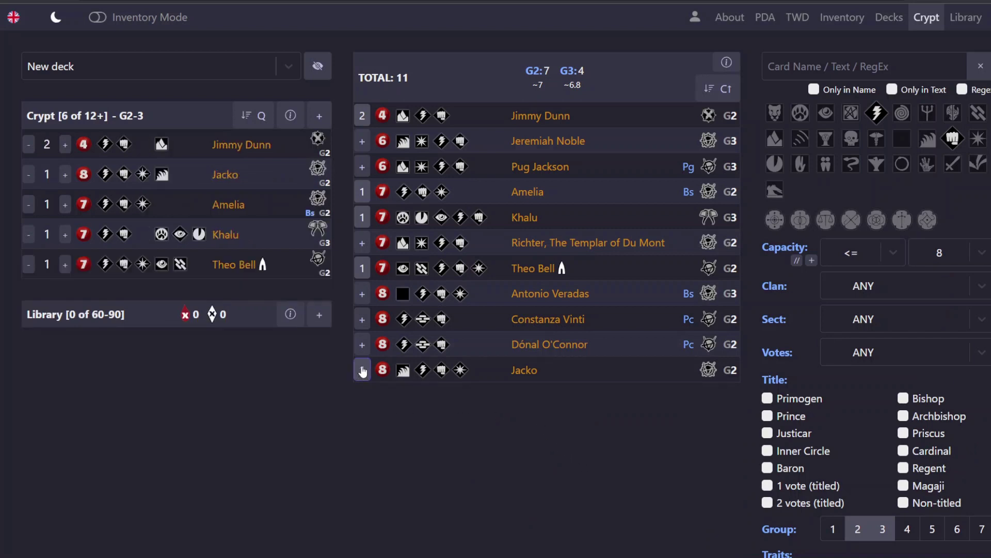
{"action": "left_click", "coordinate": [362, 344]}
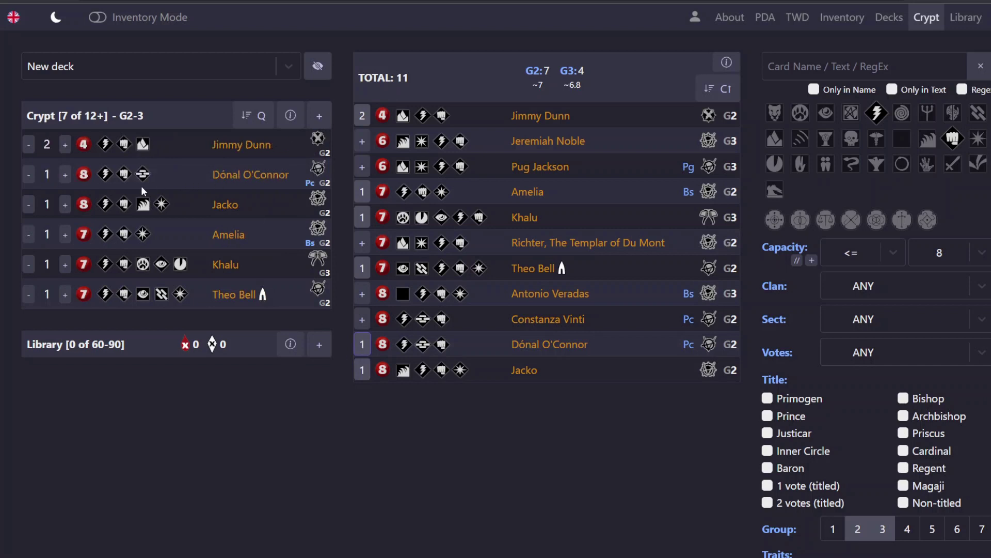
{"action": "left_click", "coordinate": [65, 175]}
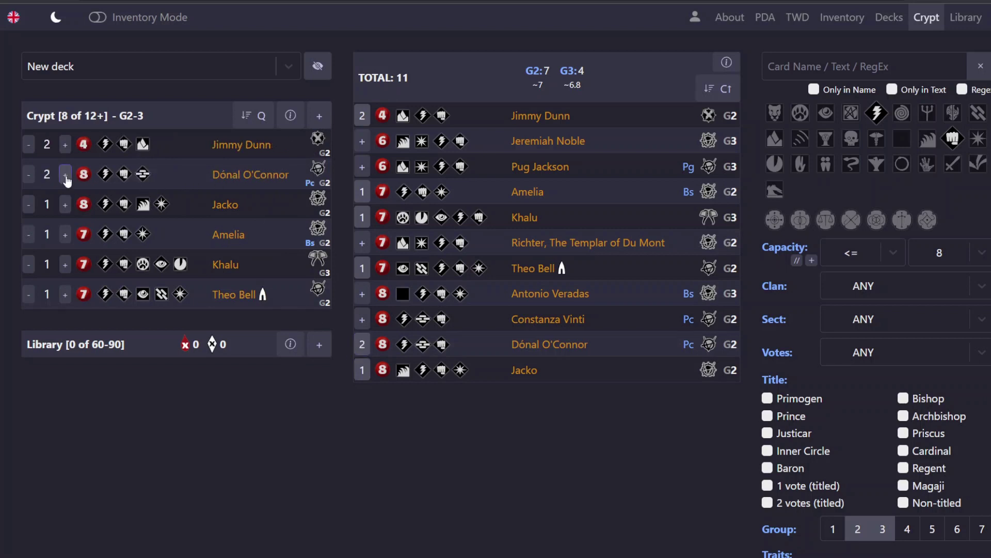
{"action": "left_click", "coordinate": [66, 175]}
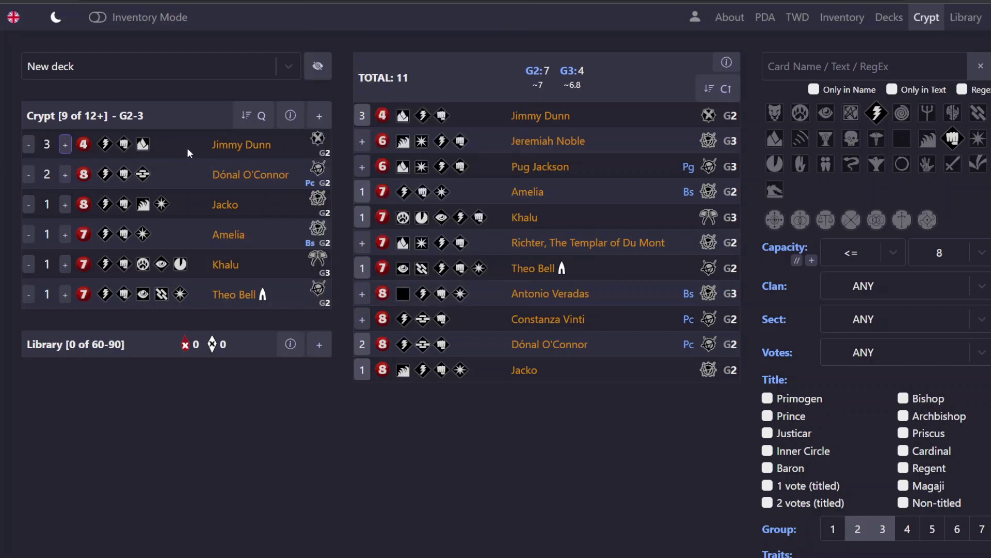
{"action": "left_click", "coordinate": [65, 175]}
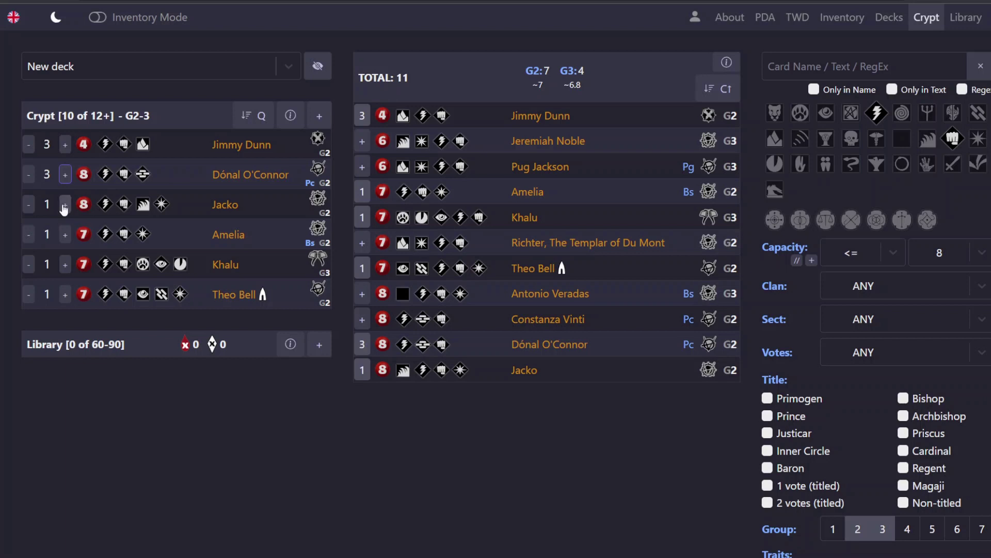
{"action": "left_click", "coordinate": [65, 205]}
{"action": "left_click", "coordinate": [65, 235]}
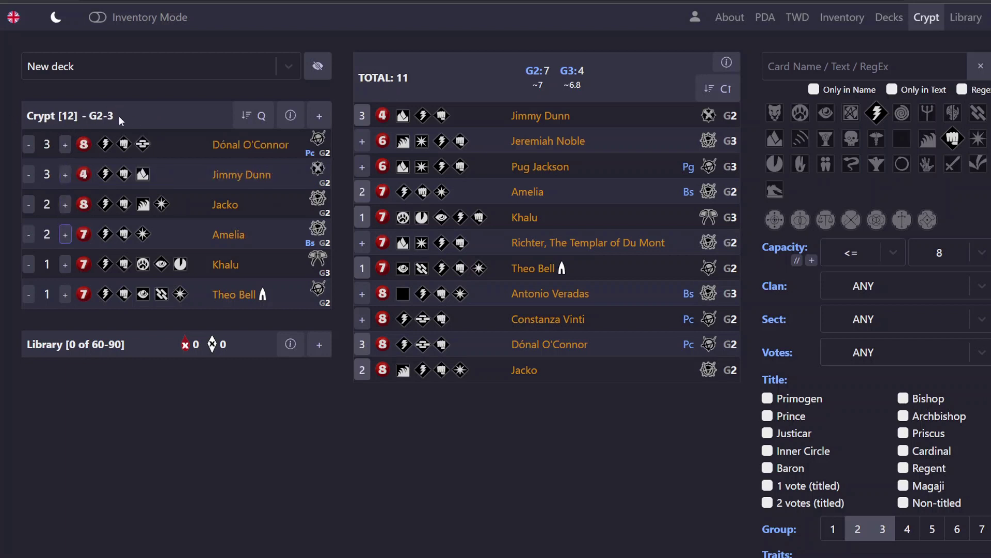
- Change the group filter to group 4 only and add one copy of Homa to the crypt
{"action": "left_click_drag", "start_coordinate": [90, 117], "coordinate": [118, 117]}
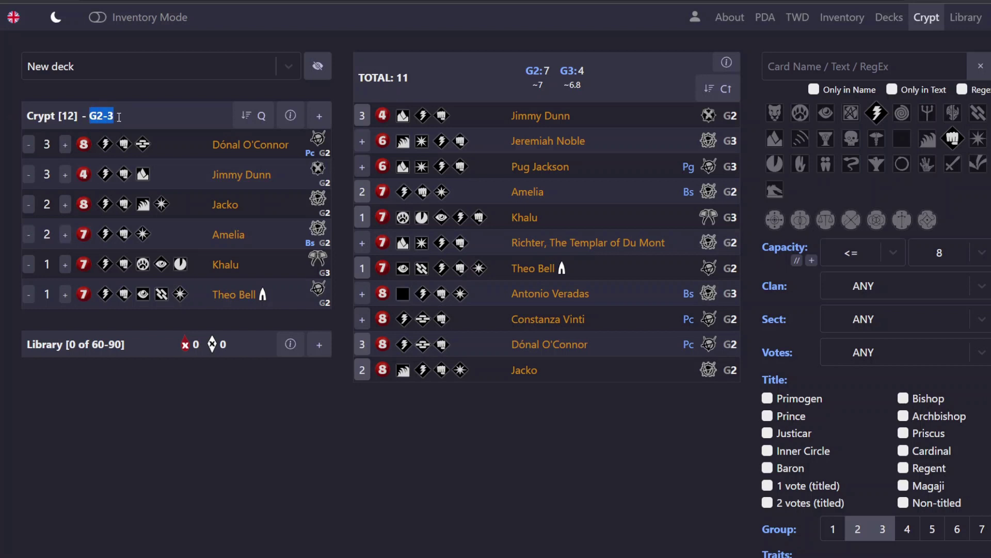
{"action": "left_click", "coordinate": [858, 531]}
{"action": "left_click", "coordinate": [882, 531]}
{"action": "left_click", "coordinate": [907, 530]}
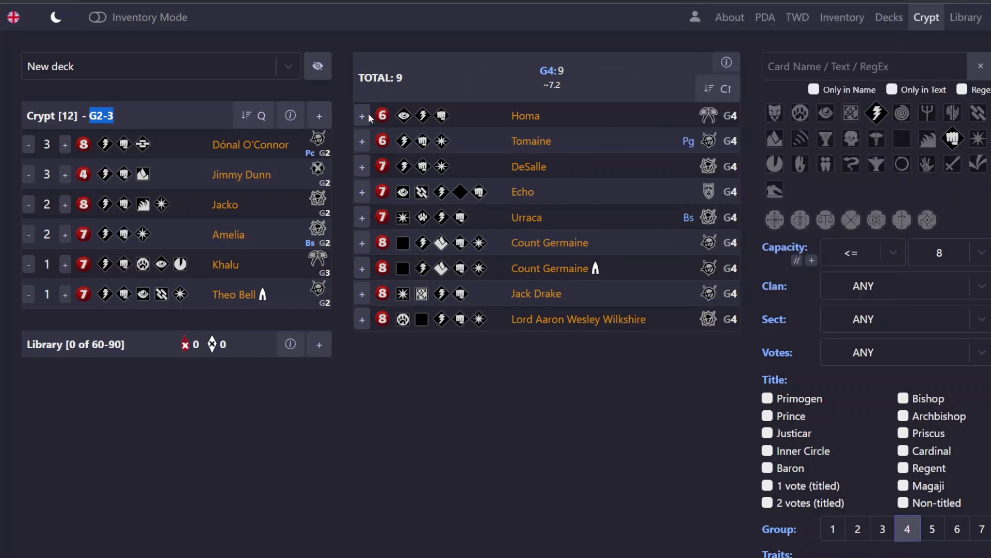
{"action": "left_click", "coordinate": [363, 116]}
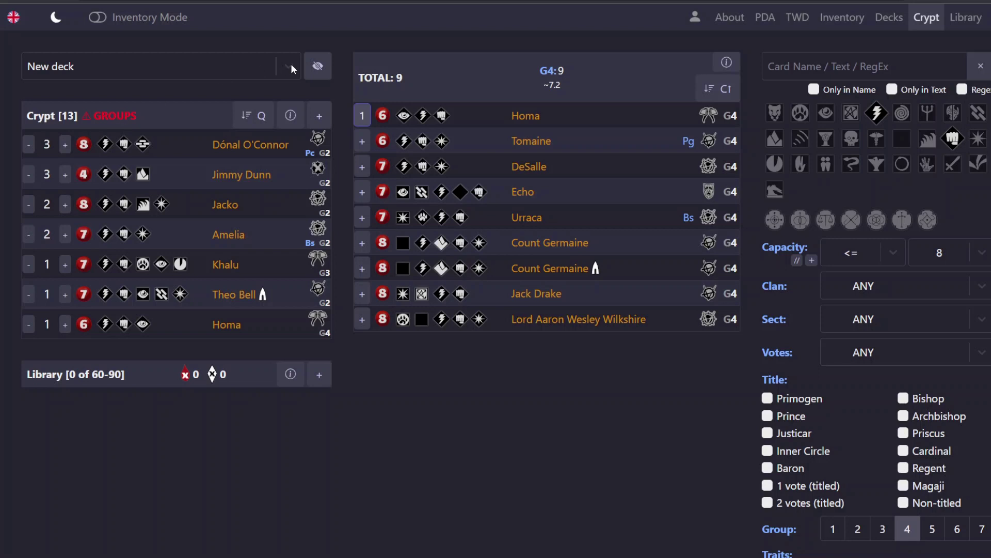
- Remove Homa completely from the deck, including its leftover entry in the side crypt
{"action": "left_click", "coordinate": [28, 324]}
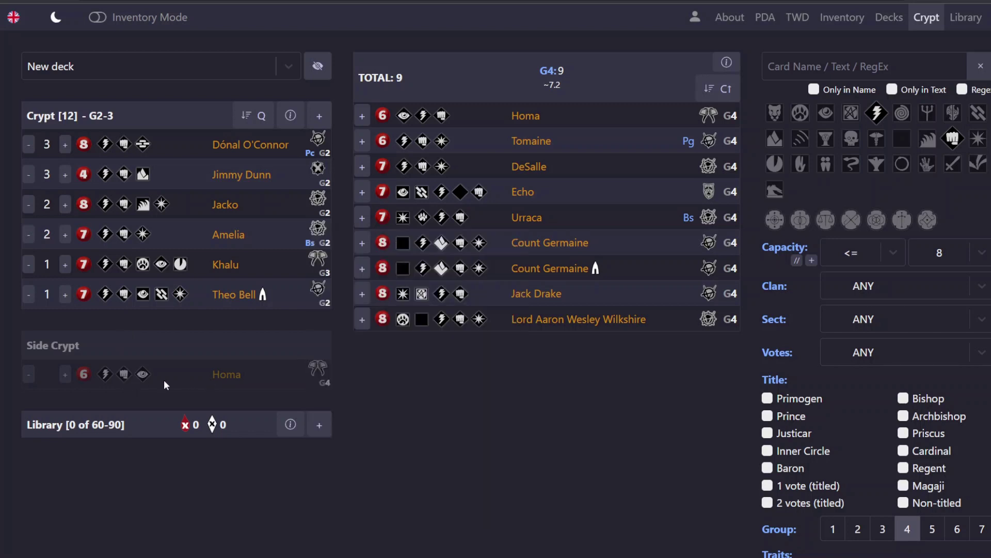
{"action": "left_click", "coordinate": [29, 379]}
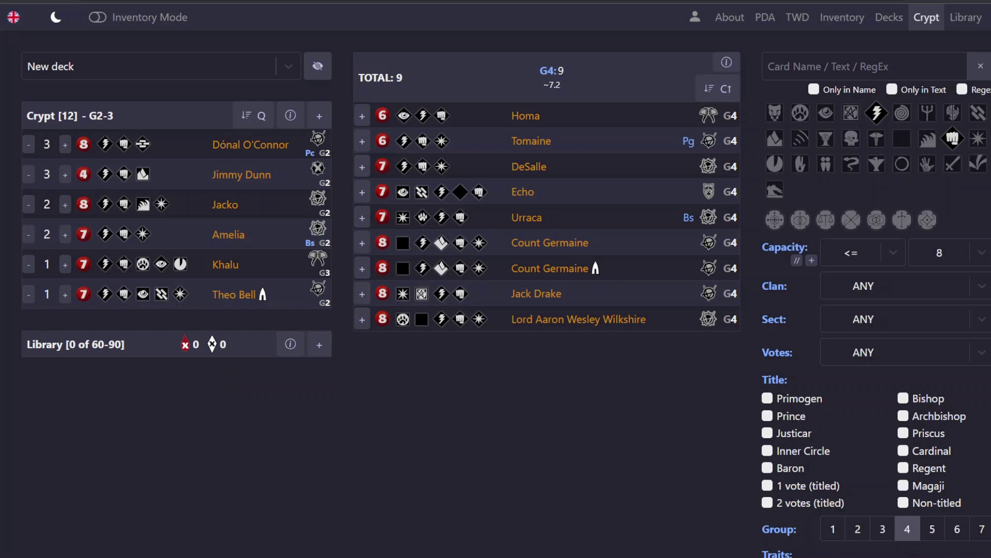
- Search the library cards for "Bum's" and add one copy of Bum's Rush to the deck
{"action": "left_click", "coordinate": [966, 21]}
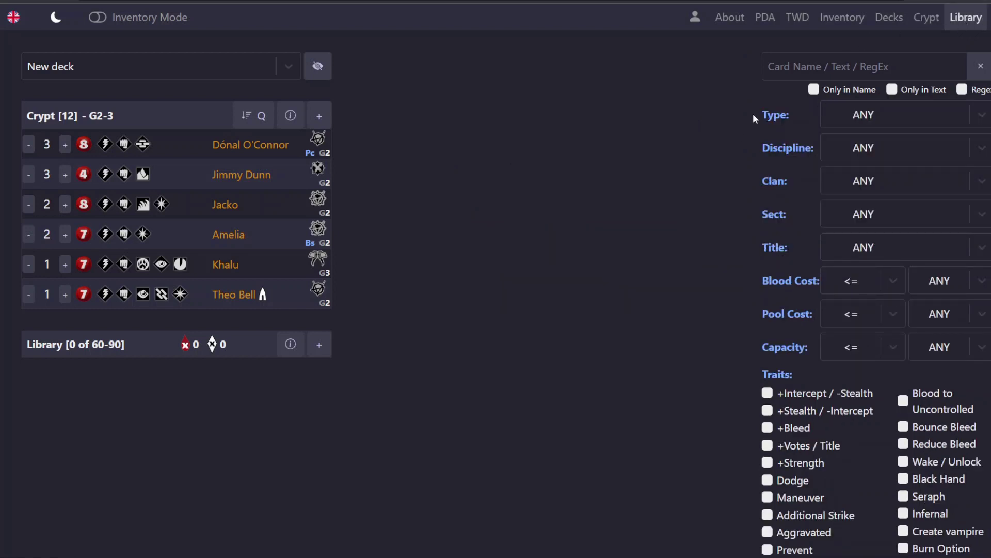
{"action": "left_click", "coordinate": [789, 66]}
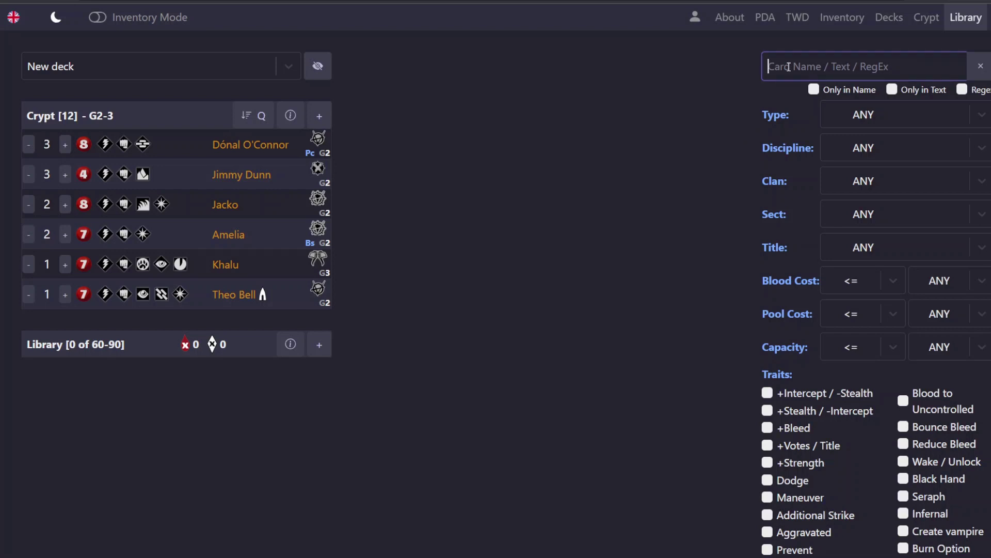
{"action": "type", "text": "Bum's"}
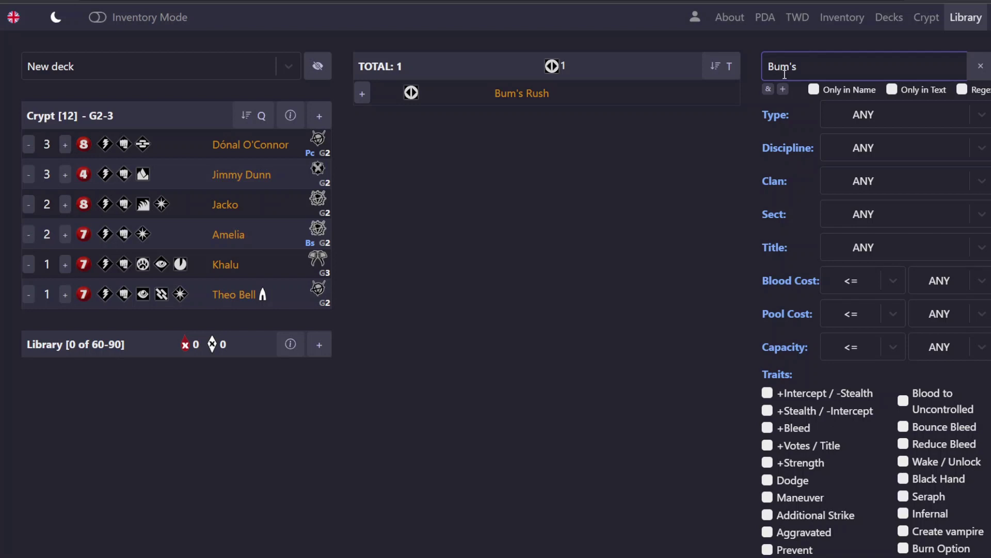
{"action": "mouse_move", "coordinate": [636, 86]}
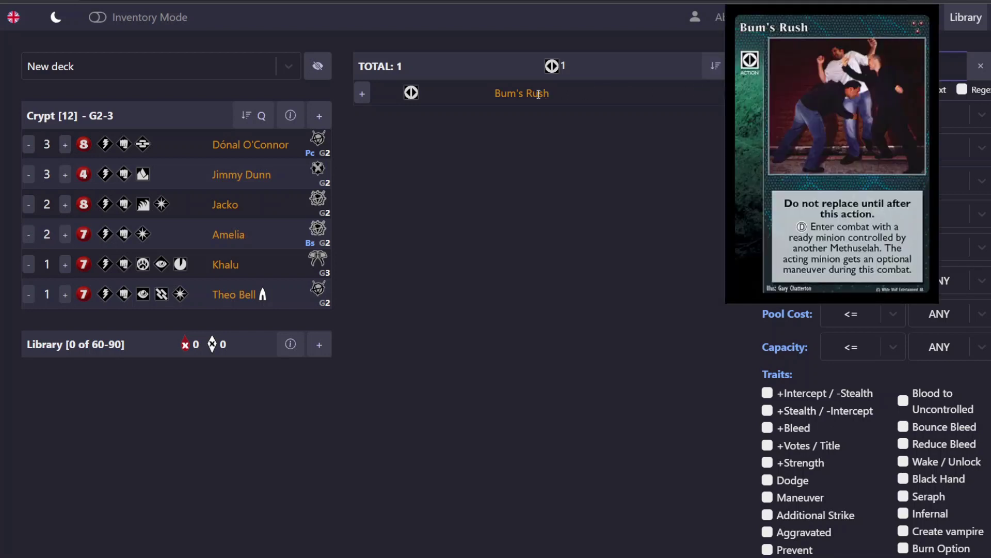
{"action": "left_click", "coordinate": [362, 93]}
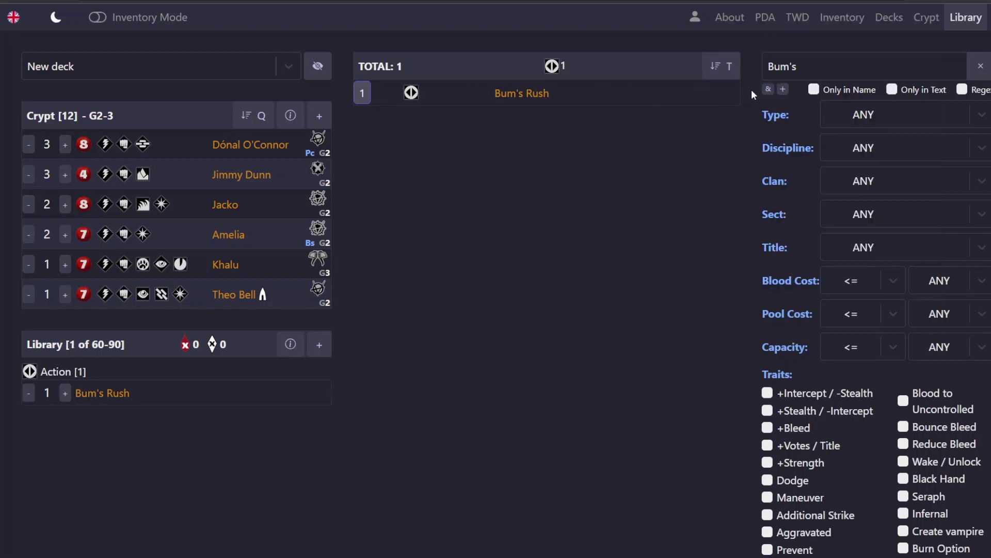
- Search the library cards for "+3 stealth" and add one copy of Heroic Might to the deck
{"action": "left_click", "coordinate": [846, 64]}
{"action": "double_click", "coordinate": [857, 64]}
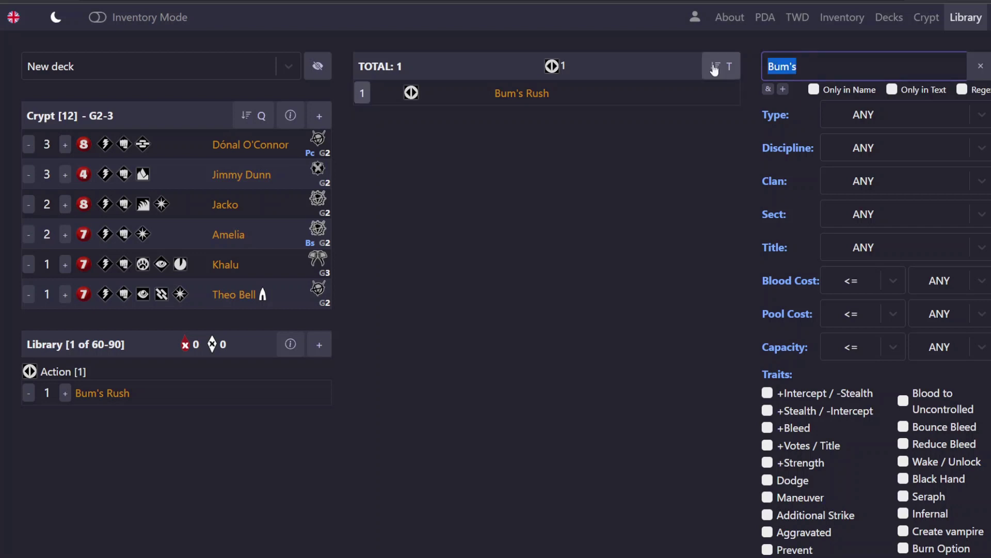
{"action": "type", "text": "+"}
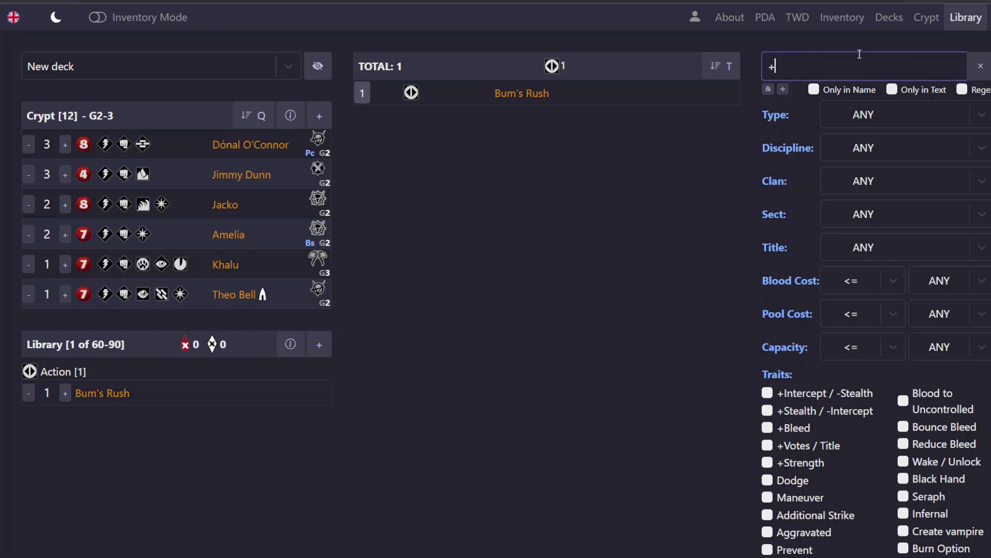
{"action": "type", "text": "3 s"}
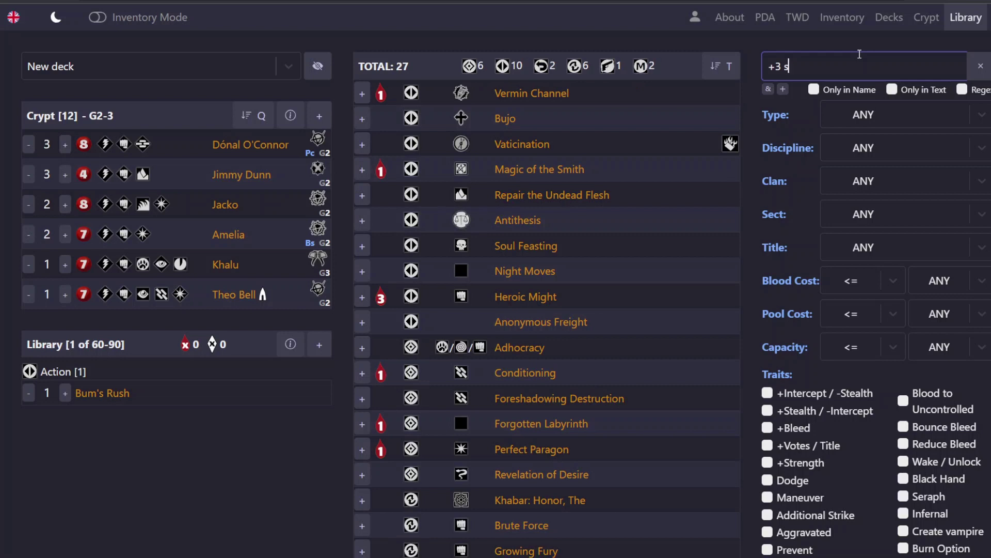
{"action": "type", "text": "tealth"}
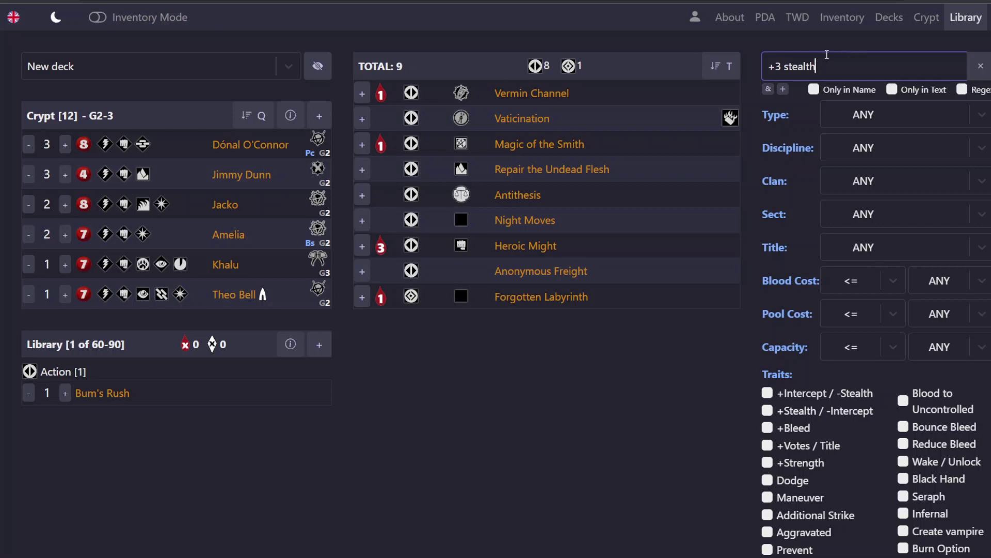
{"action": "mouse_move", "coordinate": [520, 246]}
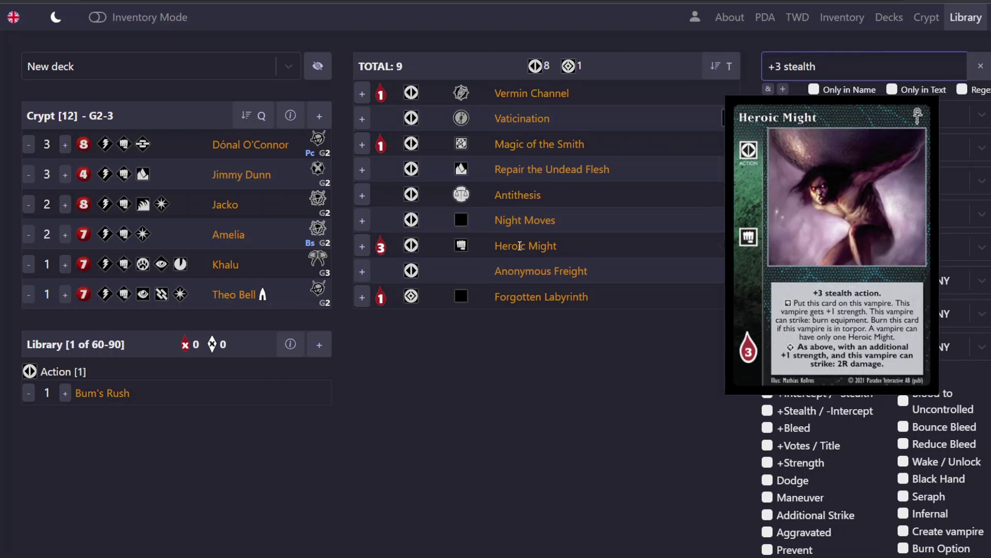
{"action": "left_click", "coordinate": [363, 247]}
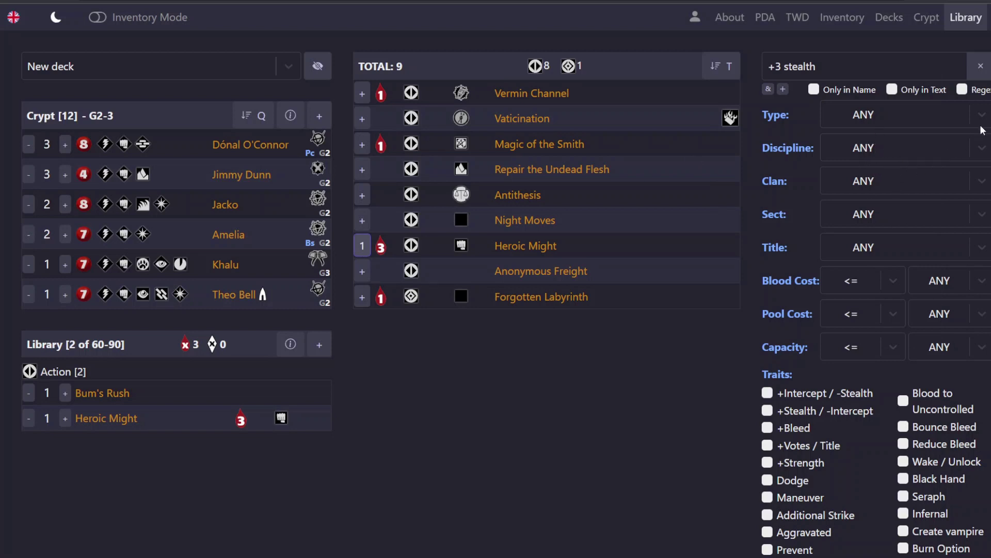
- Clear the text search and filter the library cards by the Celerity discipline and the Combat type
{"action": "left_click", "coordinate": [979, 70]}
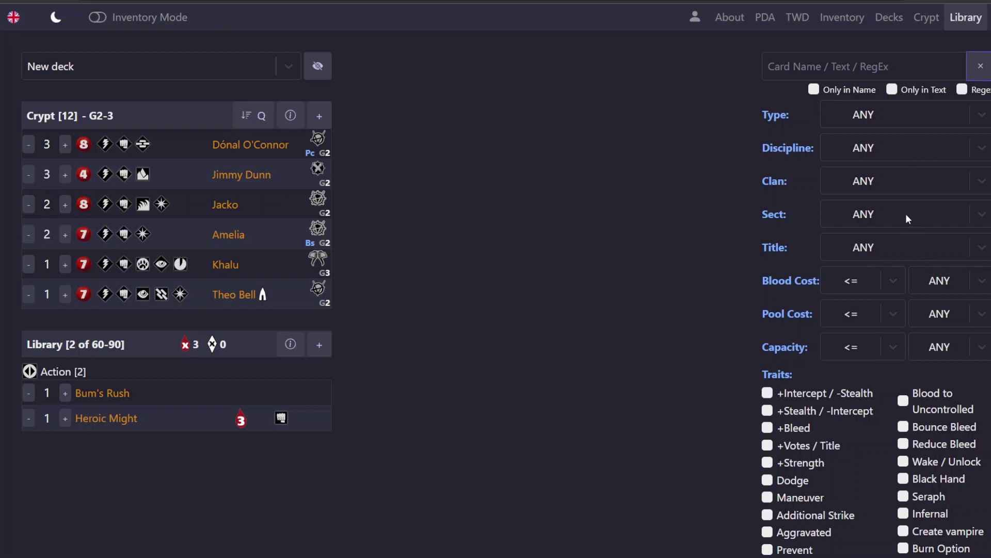
{"action": "left_click", "coordinate": [894, 152]}
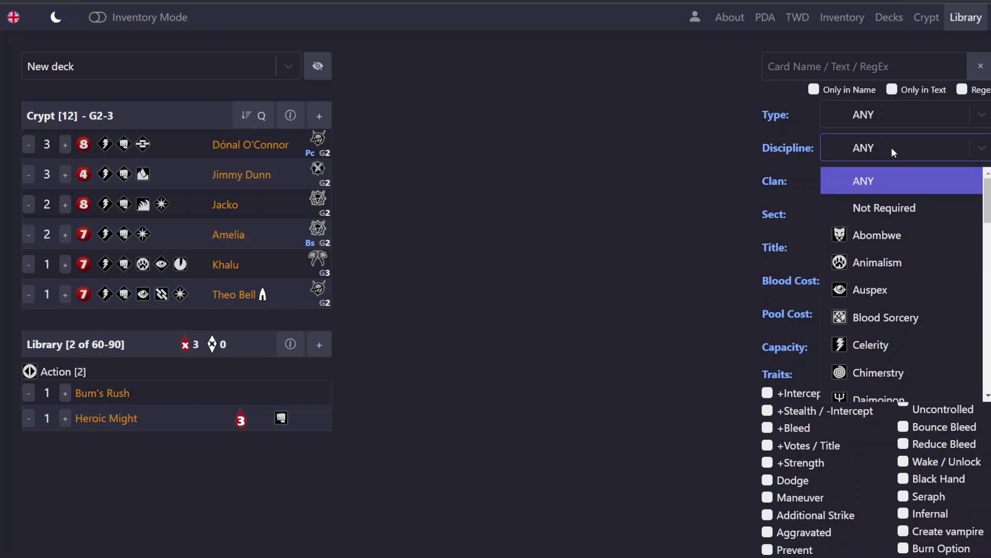
{"action": "left_click", "coordinate": [887, 344]}
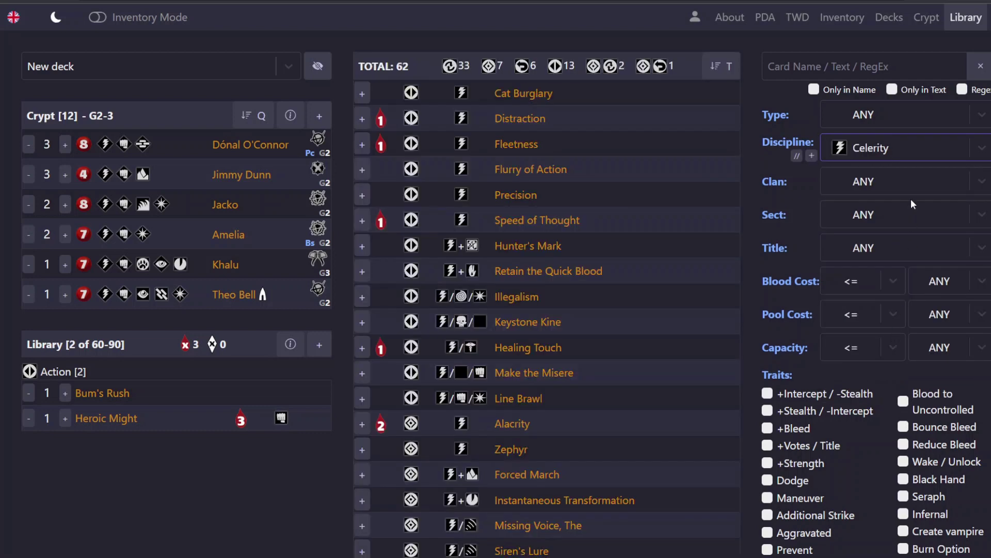
{"action": "left_click", "coordinate": [922, 113]}
{"action": "scroll", "coordinate": [902, 261], "scroll_direction": "down", "scroll_amount": 3}
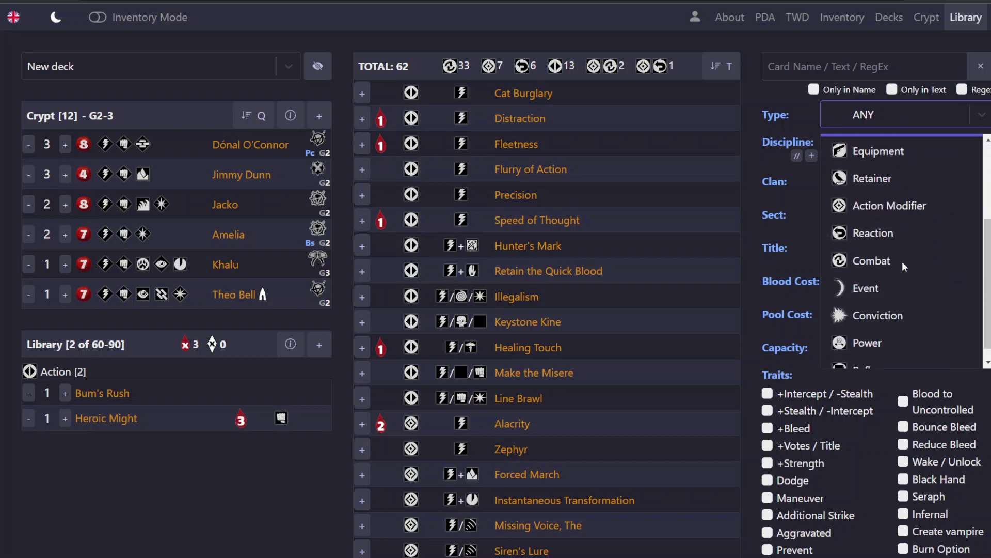
{"action": "left_click", "coordinate": [901, 261]}
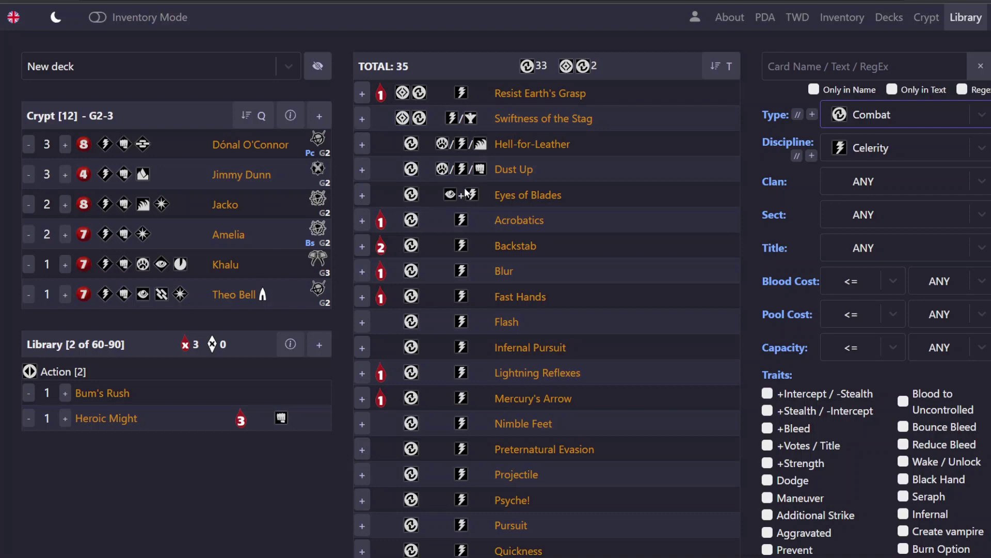
- Add one copy each of Flash, Blur and Pursuit to the library
{"action": "scroll", "coordinate": [480, 253], "scroll_direction": "down", "scroll_amount": 4}
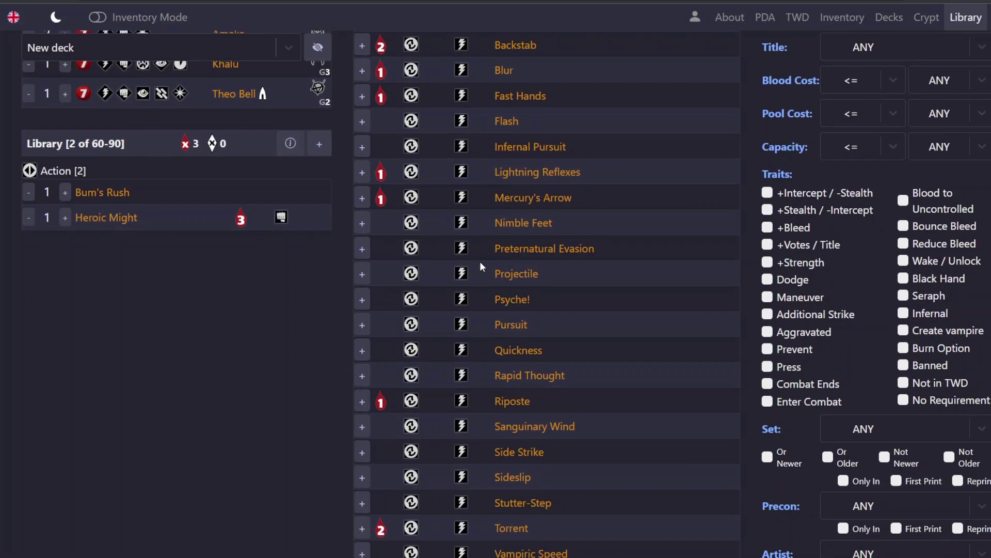
{"action": "scroll", "coordinate": [480, 267], "scroll_direction": "up", "scroll_amount": 1}
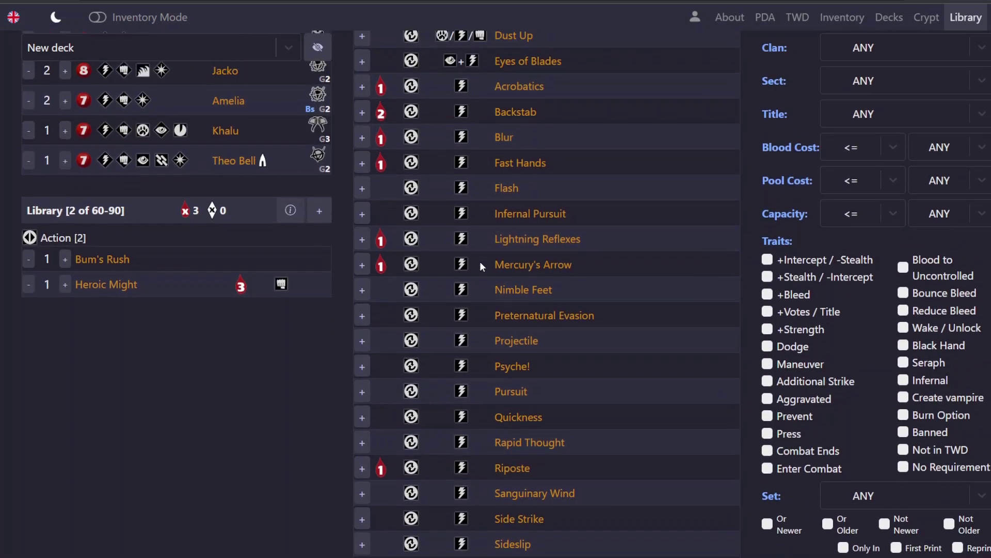
{"action": "left_click", "coordinate": [362, 189]}
{"action": "left_click", "coordinate": [362, 139]}
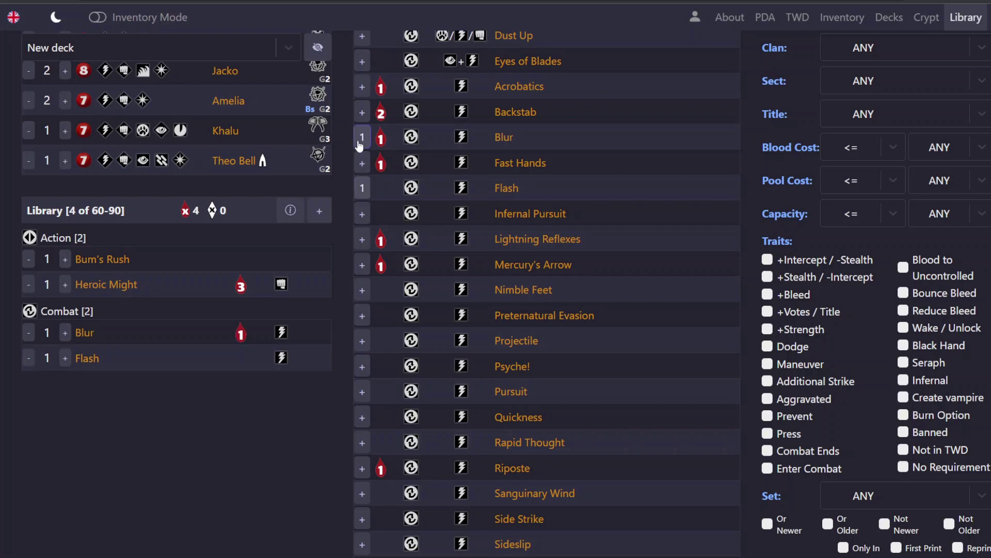
{"action": "scroll", "coordinate": [396, 255], "scroll_direction": "down", "scroll_amount": 1}
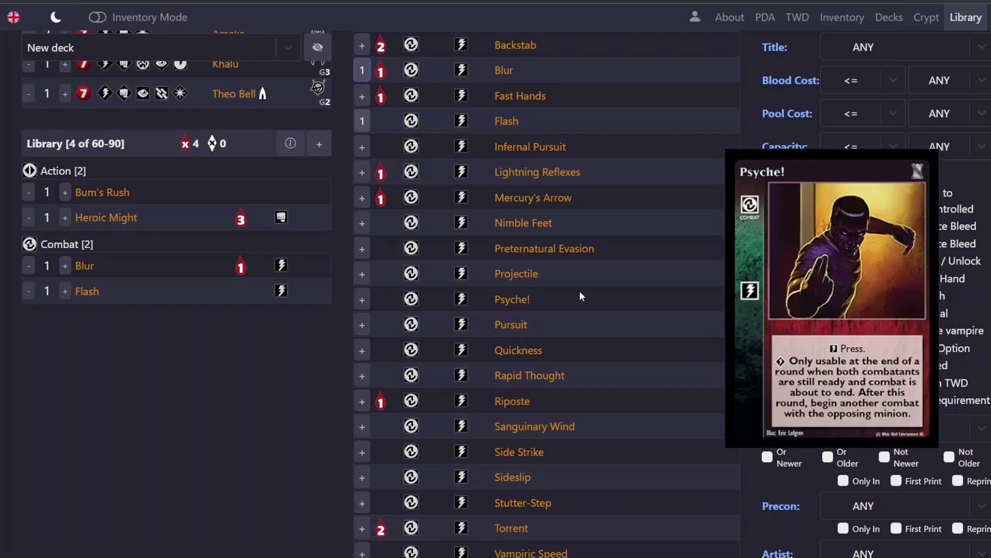
{"action": "left_click", "coordinate": [362, 325]}
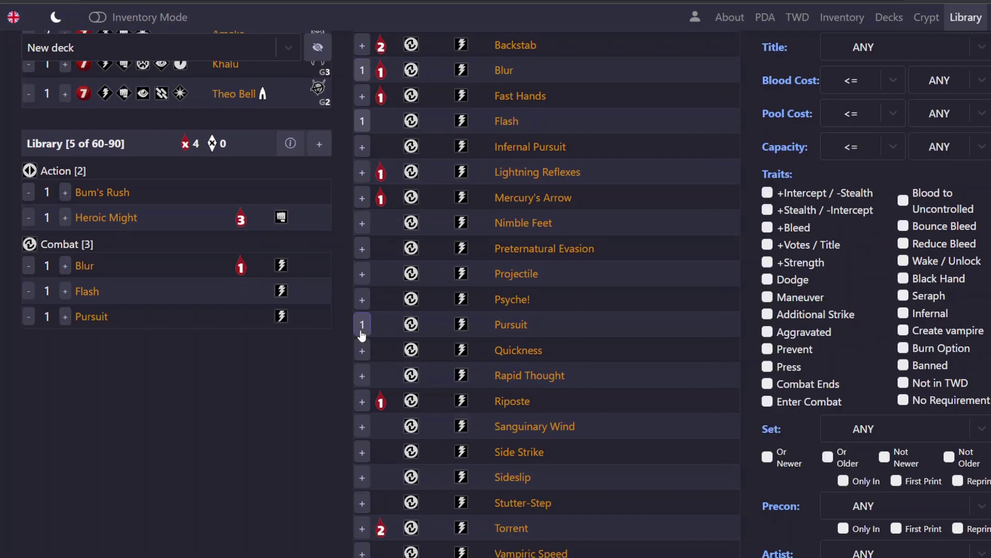
- Try to narrow the combat cards to those that use both Celerity and Potence
{"action": "scroll", "coordinate": [516, 336], "scroll_direction": "up", "scroll_amount": 3}
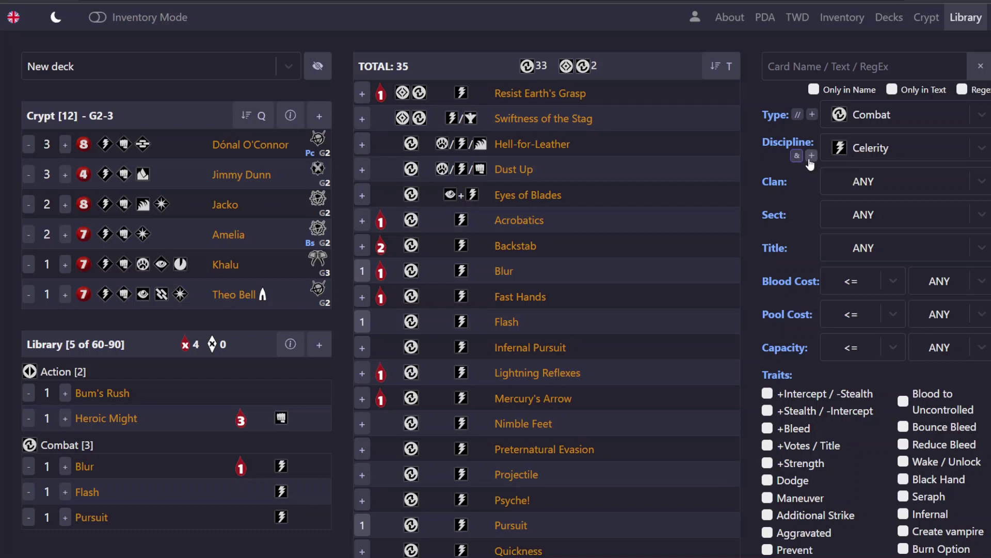
{"action": "left_click", "coordinate": [811, 156]}
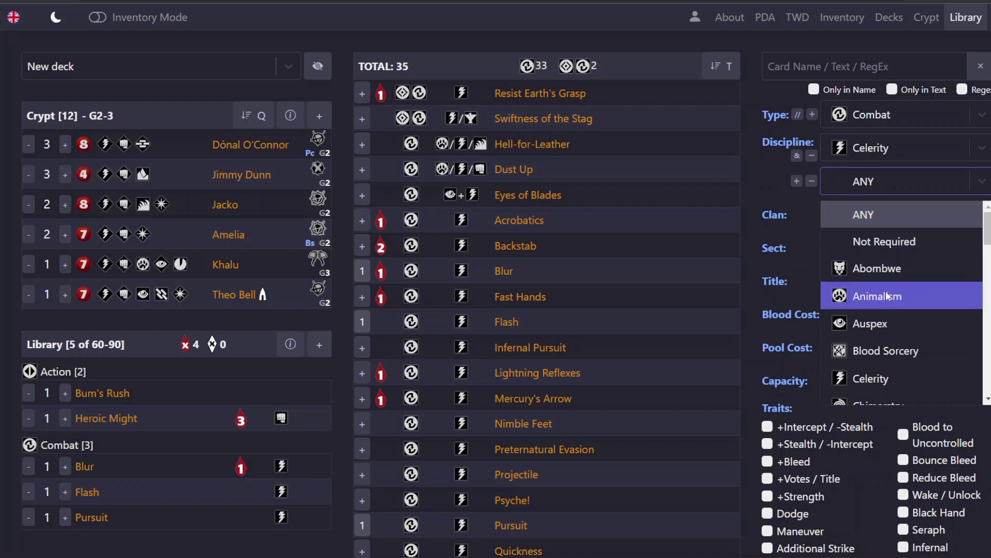
{"action": "scroll", "coordinate": [878, 297], "scroll_direction": "down", "scroll_amount": 5}
{"action": "scroll", "coordinate": [887, 300], "scroll_direction": "down", "scroll_amount": 3}
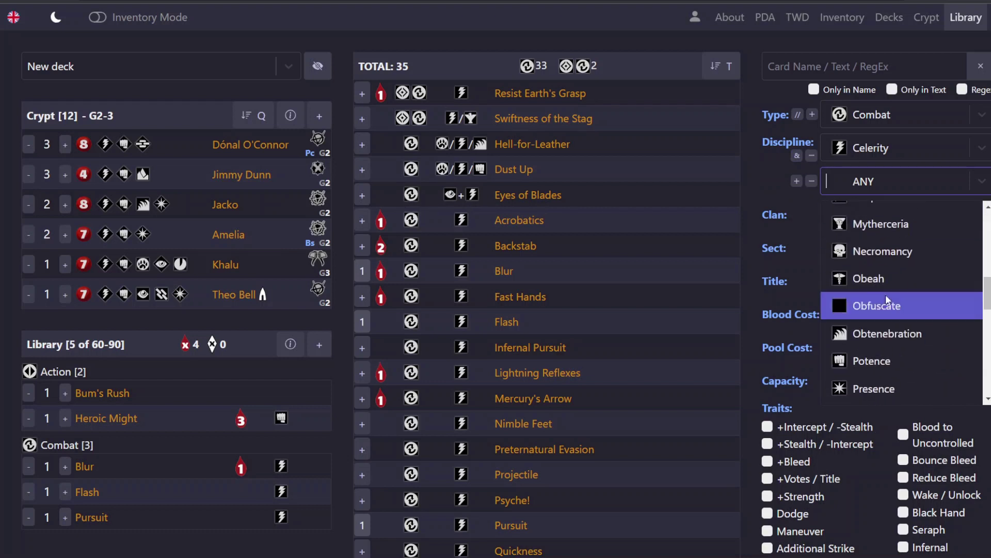
{"action": "left_click", "coordinate": [888, 365]}
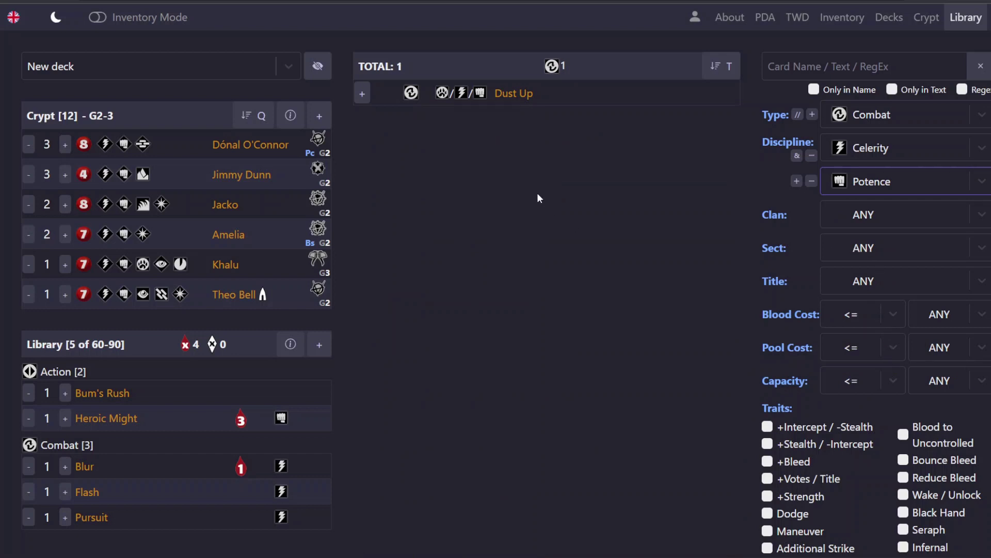
{"action": "mouse_move", "coordinate": [511, 99]}
{"action": "left_click", "coordinate": [812, 182]}
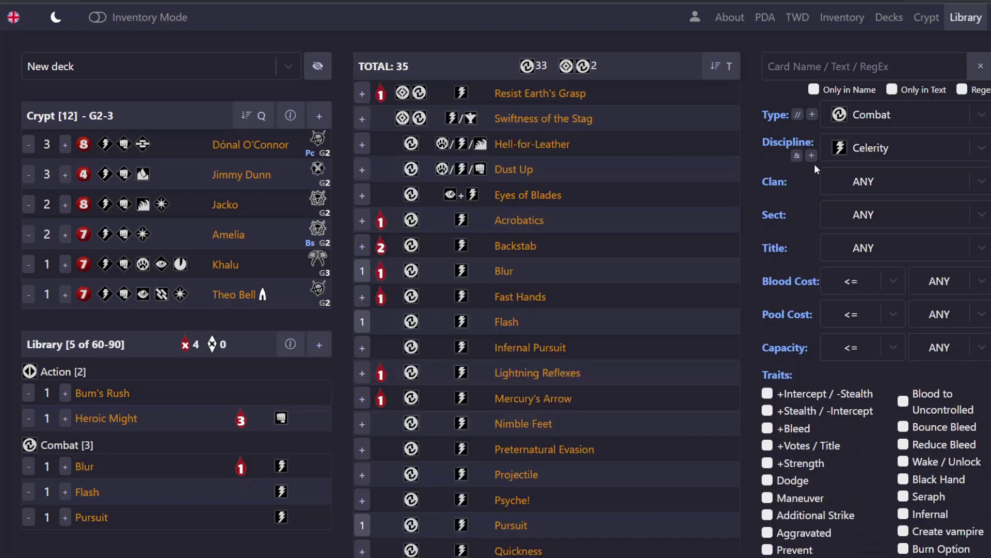
- Set the discipline filter logic to OR and add Potence as a second discipline alongside Celerity
{"action": "left_click", "coordinate": [798, 158]}
{"action": "left_click", "coordinate": [797, 157]}
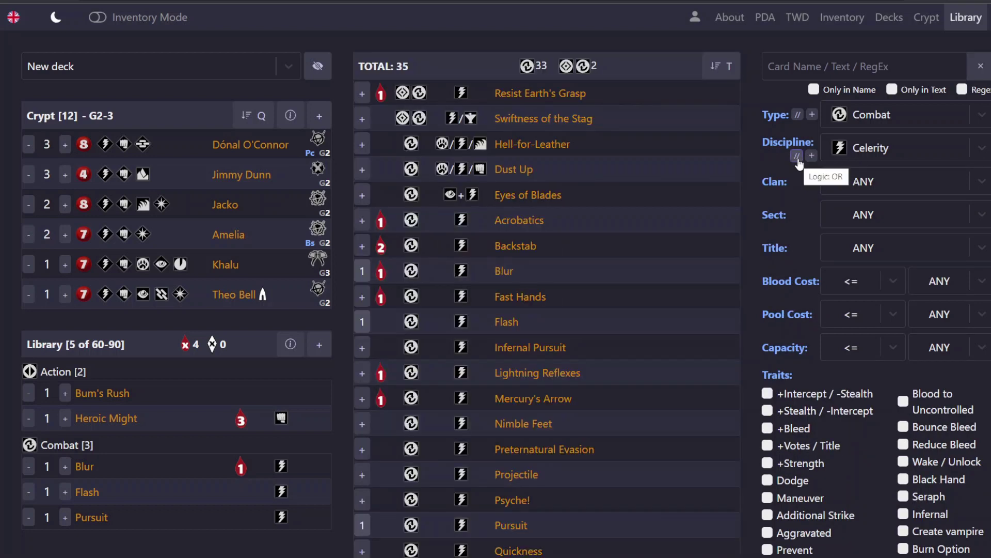
{"action": "left_click", "coordinate": [811, 155]}
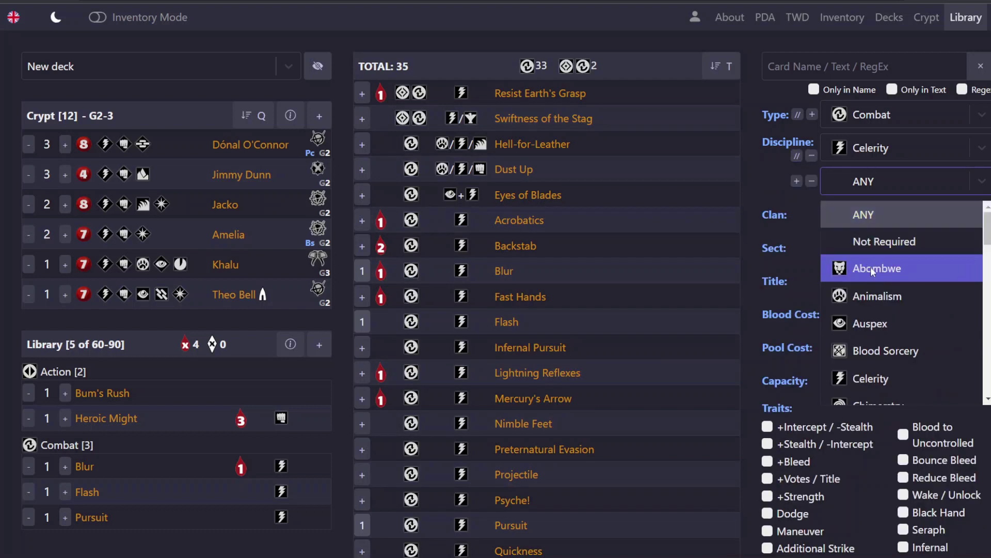
{"action": "scroll", "coordinate": [872, 293], "scroll_direction": "down", "scroll_amount": 4}
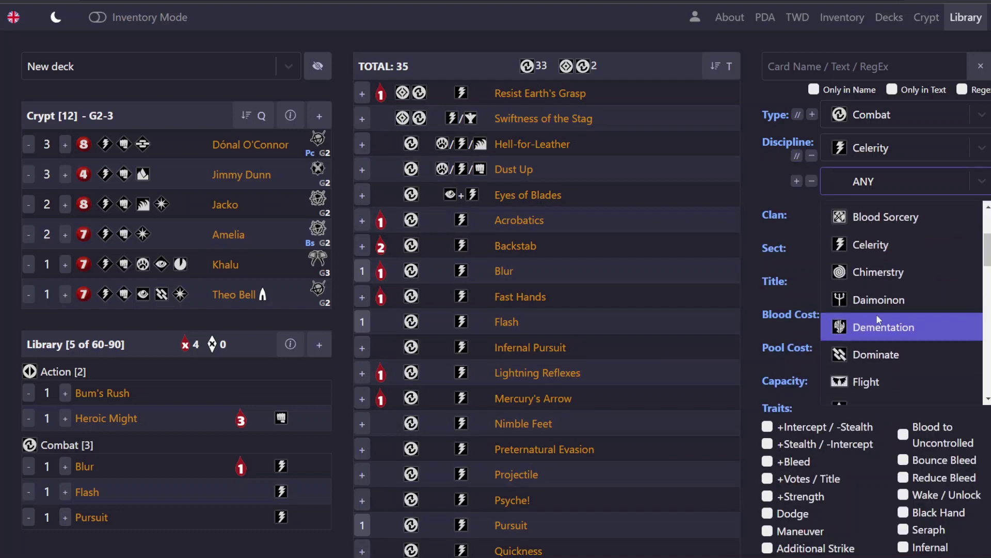
{"action": "scroll", "coordinate": [875, 314], "scroll_direction": "down", "scroll_amount": 5}
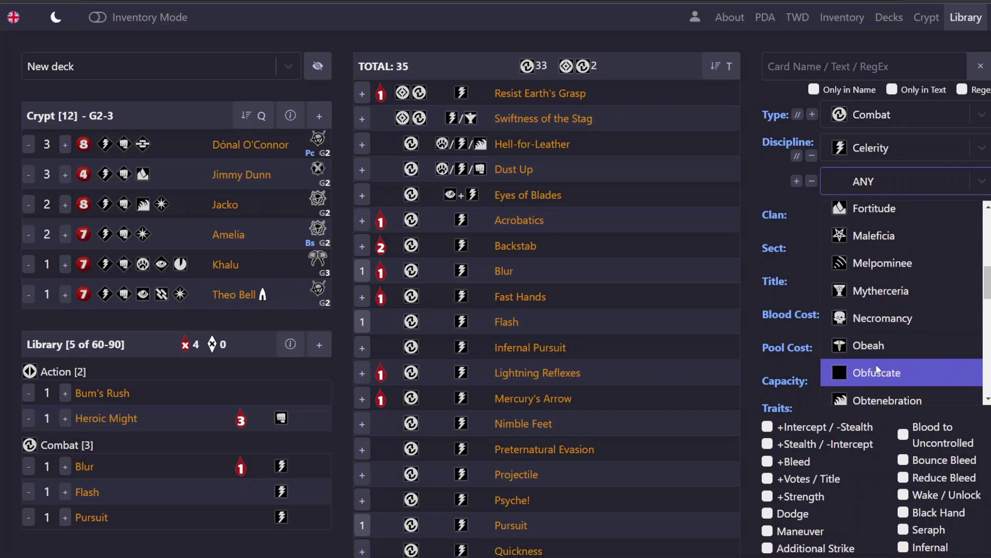
{"action": "left_click", "coordinate": [881, 296]}
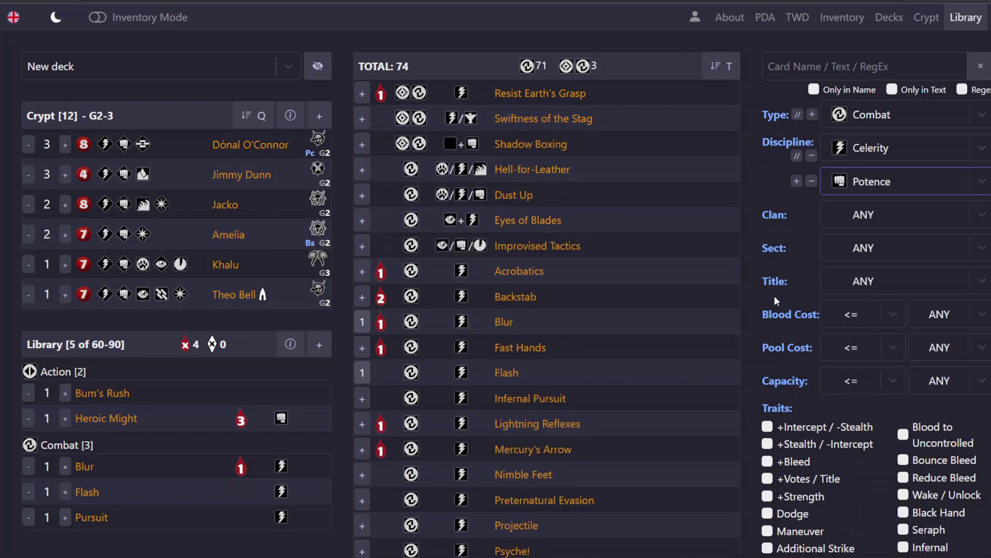
- Look through the combat cards that match either Celerity or Potence
{"action": "mouse_move", "coordinate": [621, 295]}
{"action": "scroll", "coordinate": [621, 293], "scroll_direction": "down", "scroll_amount": 13}
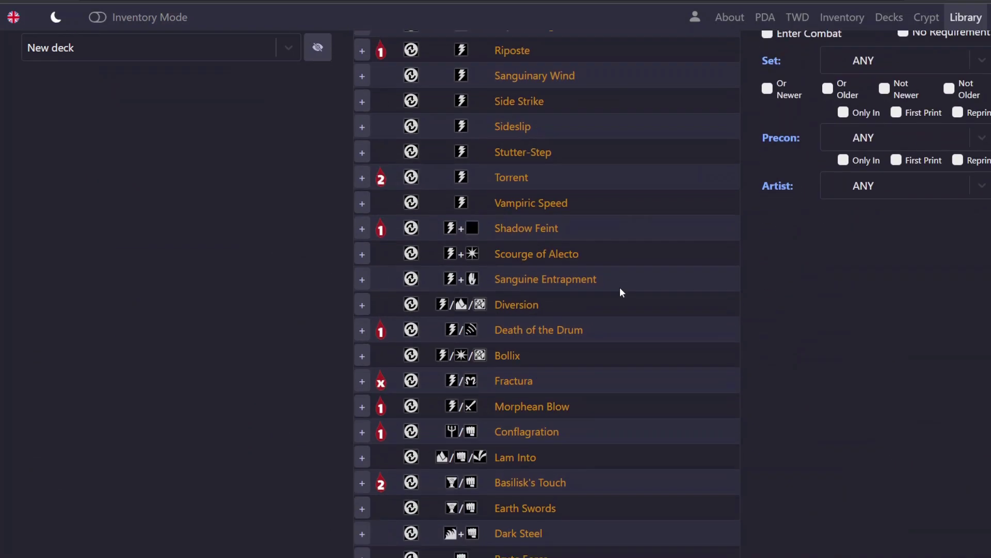
{"action": "scroll", "coordinate": [620, 287], "scroll_direction": "down", "scroll_amount": 5}
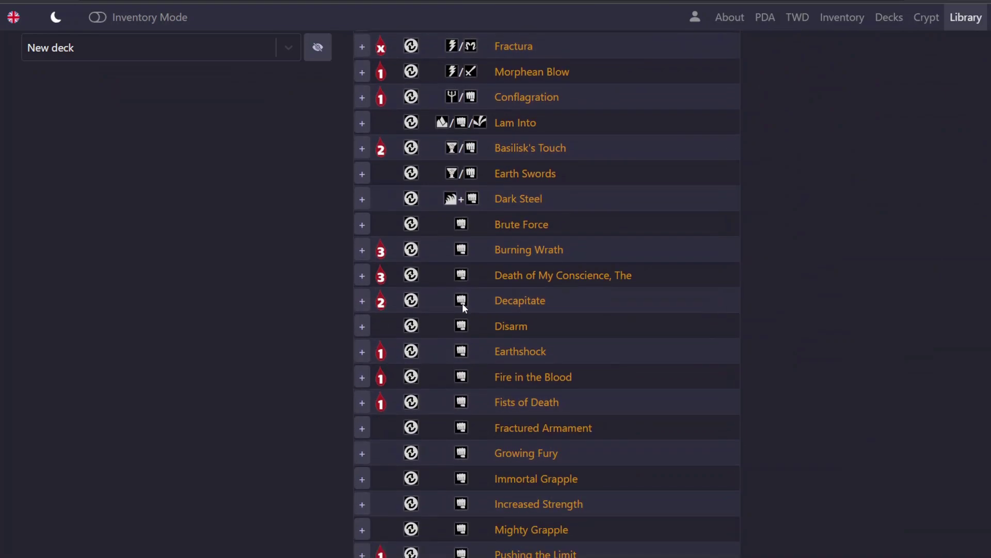
{"action": "scroll", "coordinate": [463, 303], "scroll_direction": "up", "scroll_amount": 3}
{"action": "scroll", "coordinate": [474, 311], "scroll_direction": "up", "scroll_amount": 8}
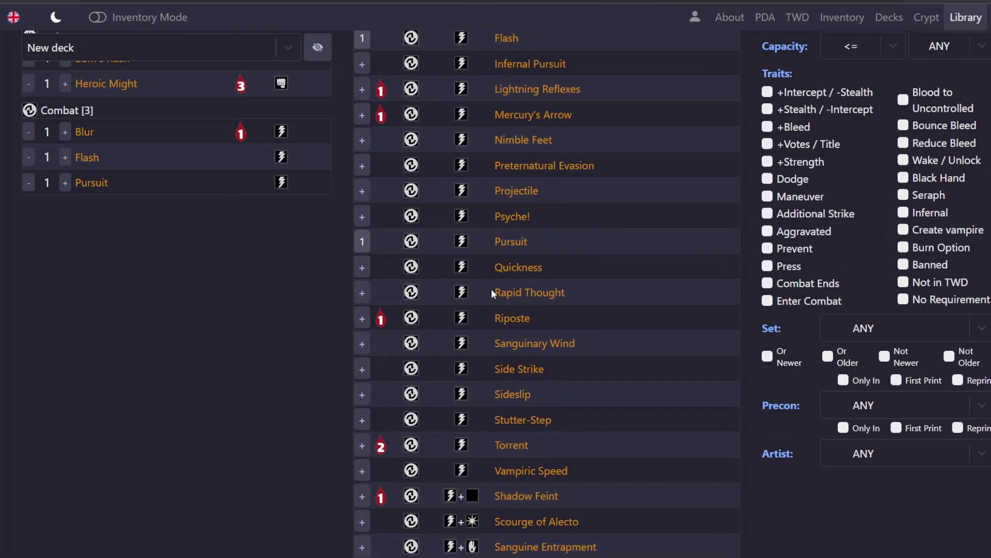
{"action": "mouse_move", "coordinate": [527, 314]}
{"action": "scroll", "coordinate": [595, 311], "scroll_direction": "up", "scroll_amount": 7}
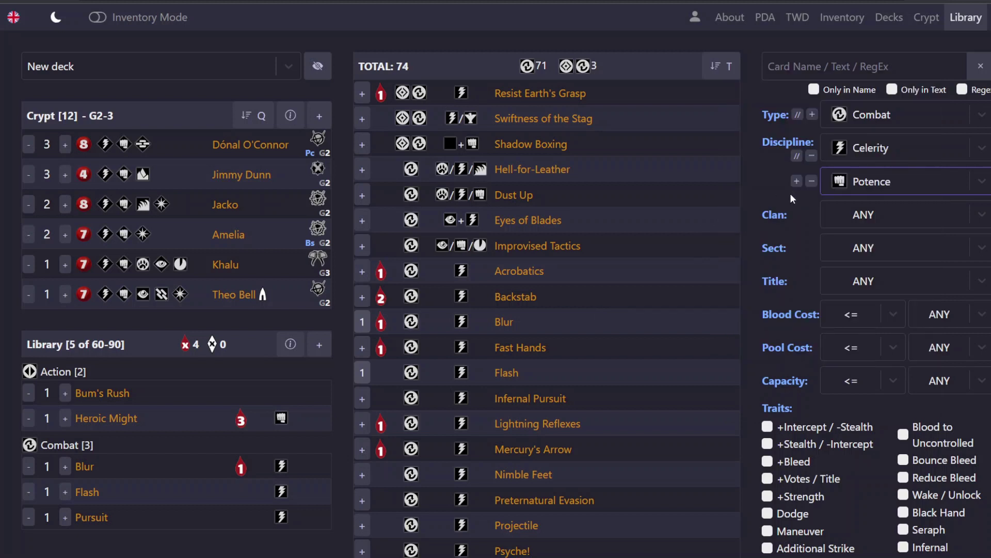
- Add Action as a second card type alongside Combat in the library filter
{"action": "left_click", "coordinate": [798, 119]}
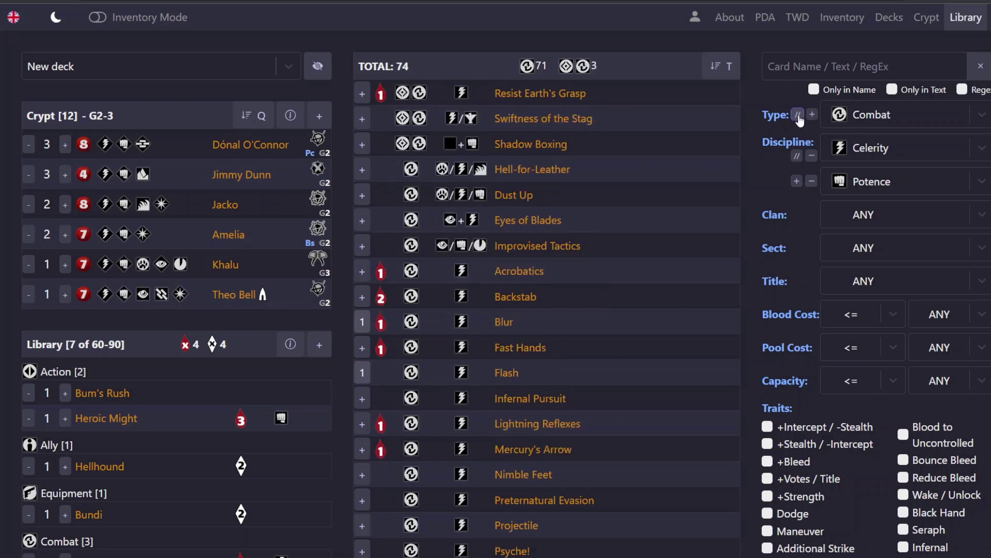
{"action": "left_click", "coordinate": [798, 119]}
{"action": "left_click", "coordinate": [813, 116]}
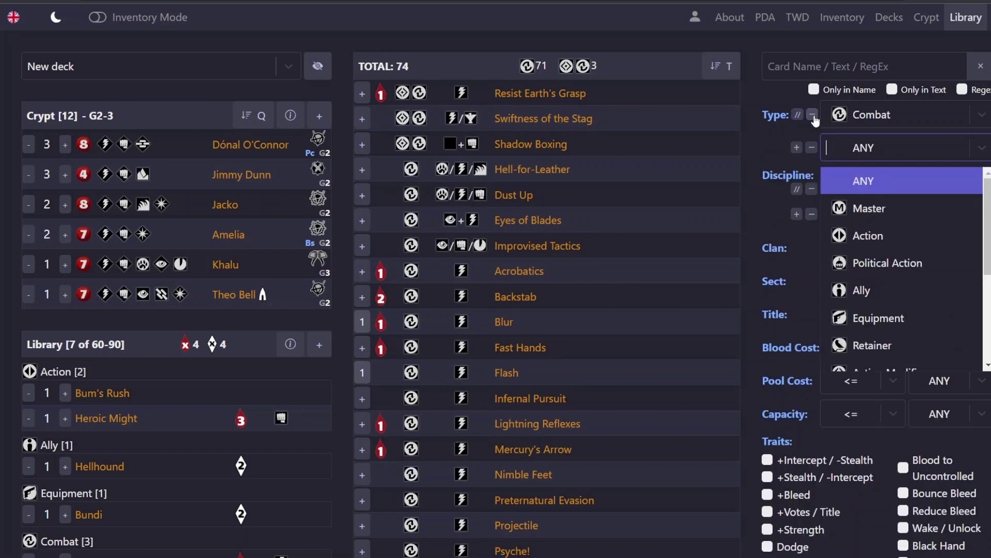
{"action": "left_click", "coordinate": [904, 235]}
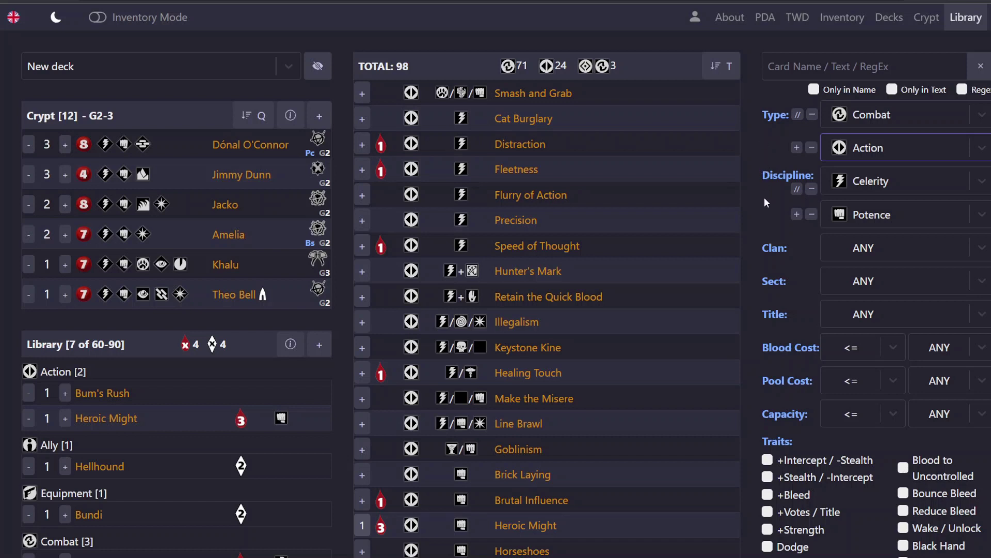
- Clear all library search filters and restrict the card type to Action
{"action": "left_click", "coordinate": [979, 68]}
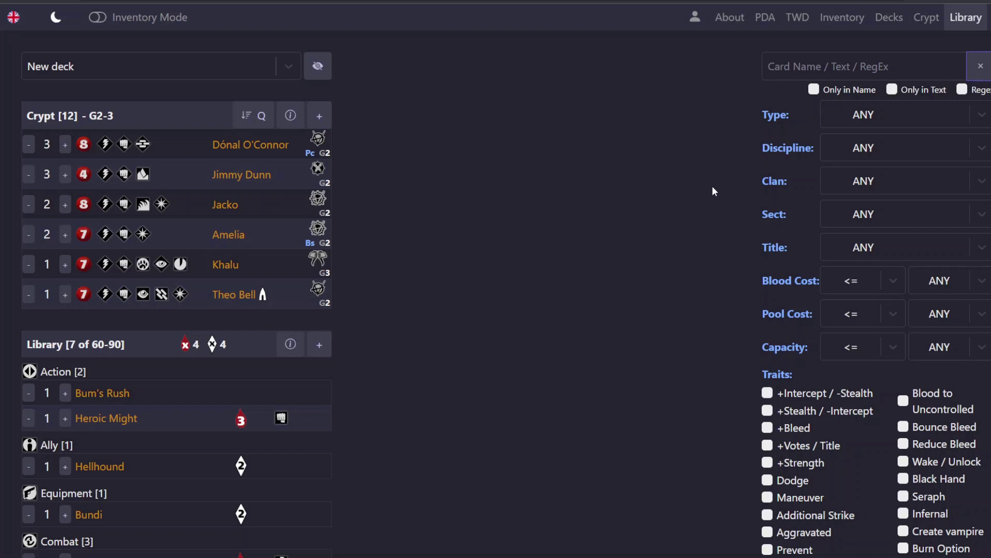
{"action": "left_click", "coordinate": [974, 119]}
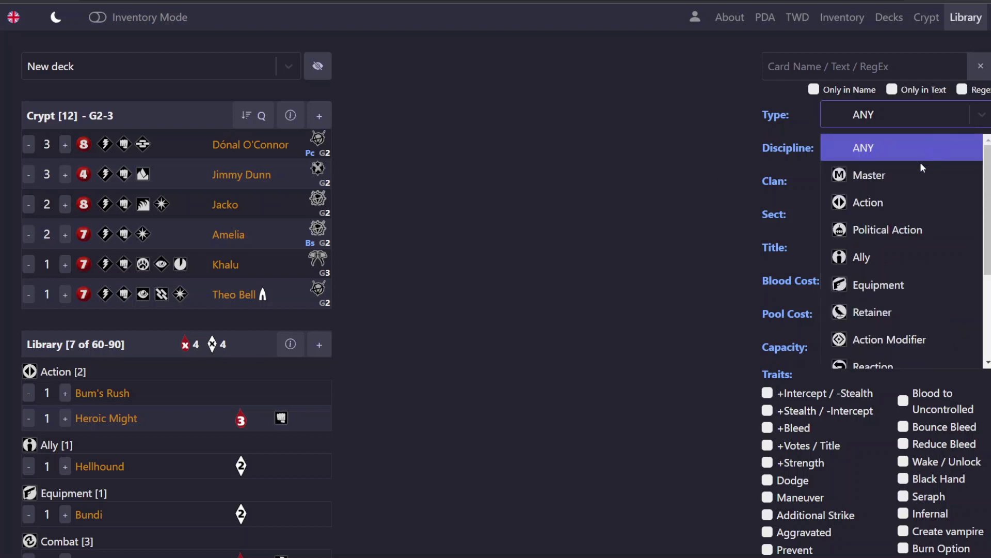
{"action": "left_click", "coordinate": [897, 204]}
{"action": "scroll", "coordinate": [699, 298], "scroll_direction": "down", "scroll_amount": 4}
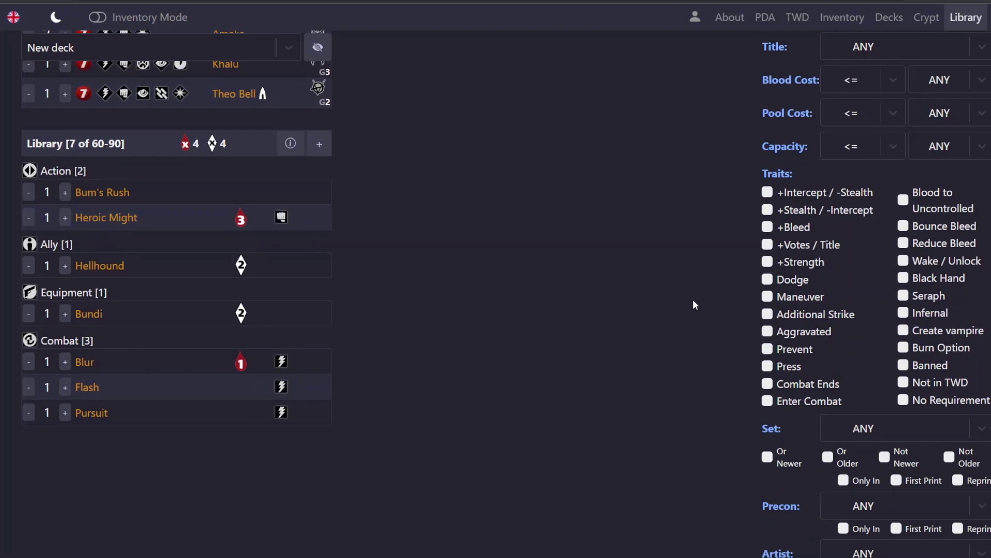
{"action": "scroll", "coordinate": [693, 298], "scroll_direction": "up", "scroll_amount": 3}
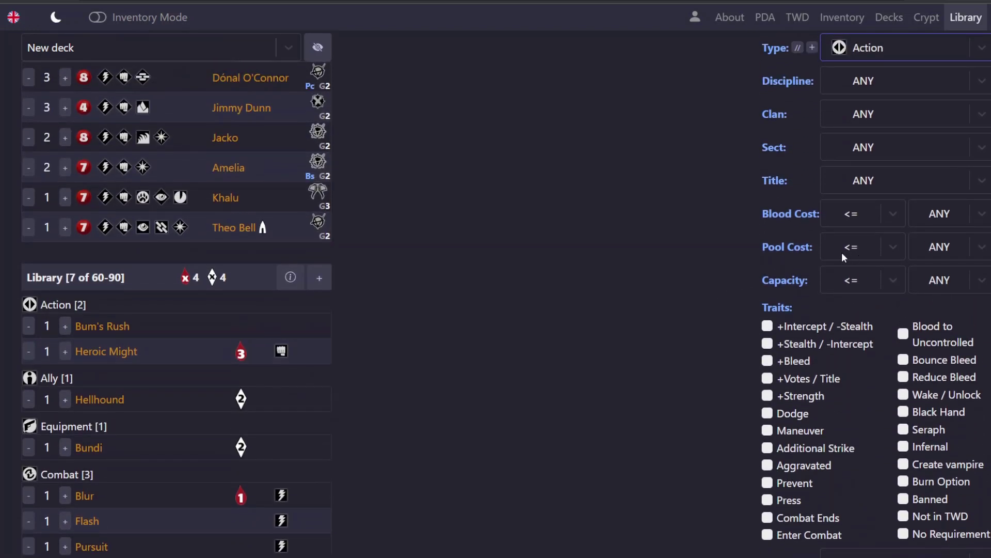
- Limit the action cards to those with a pool cost of exactly 1
{"action": "left_click", "coordinate": [886, 251]}
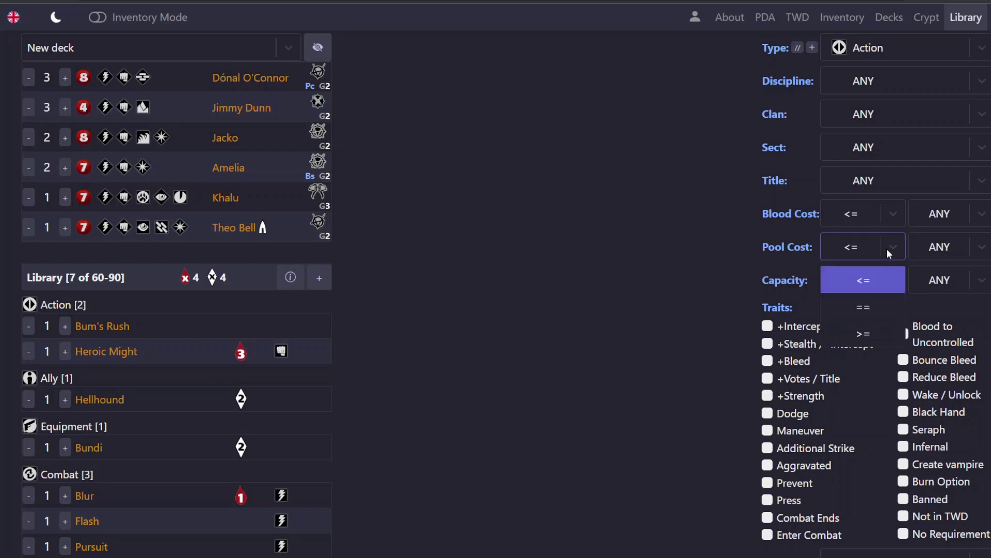
{"action": "left_click", "coordinate": [875, 308]}
{"action": "left_click", "coordinate": [952, 245]}
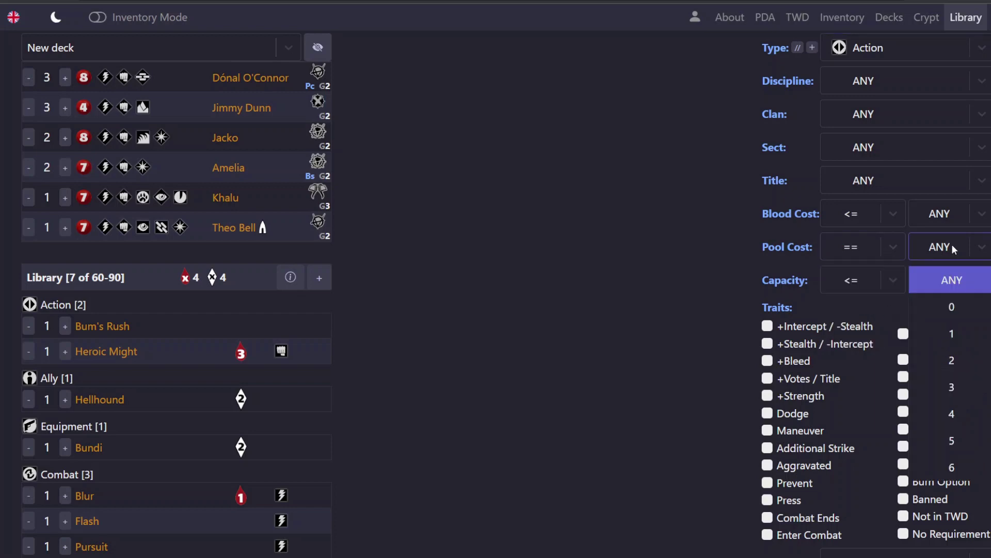
{"action": "left_click", "coordinate": [950, 341]}
{"action": "scroll", "coordinate": [681, 453], "scroll_direction": "up", "scroll_amount": 2}
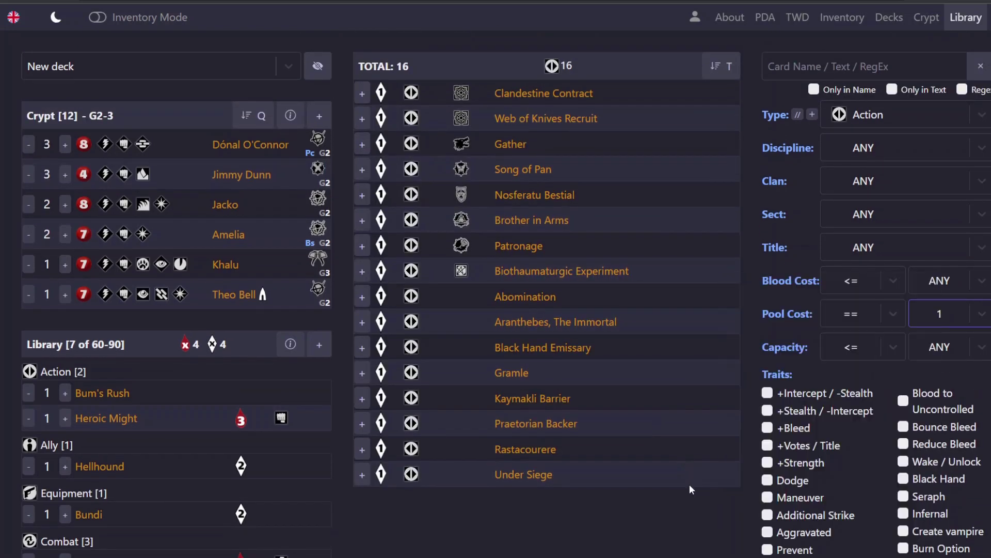
- Add one copy each of Under Siege, Rastacourere and Praetorian Backer to the library
{"action": "mouse_move", "coordinate": [549, 477]}
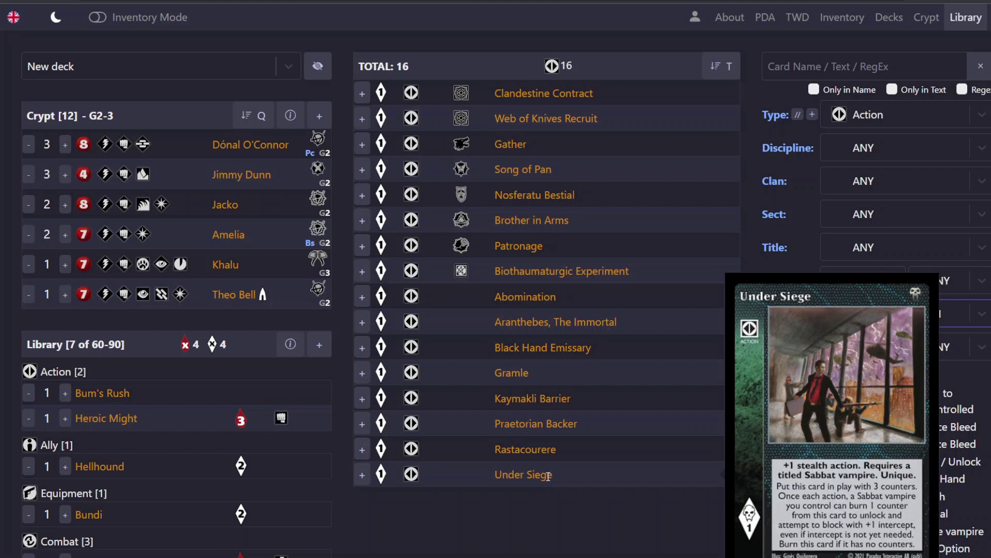
{"action": "left_click", "coordinate": [363, 475]}
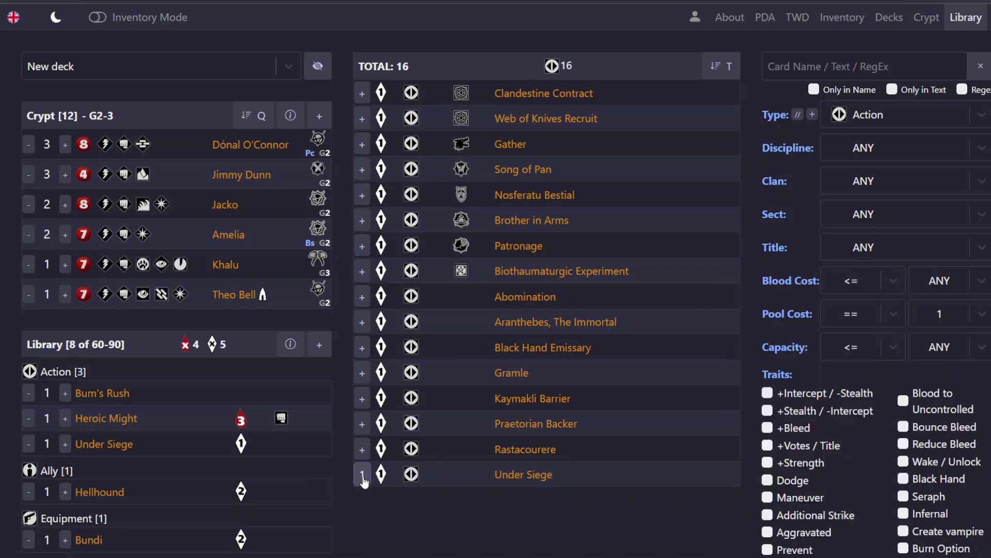
{"action": "left_click", "coordinate": [363, 450]}
{"action": "left_click", "coordinate": [362, 423]}
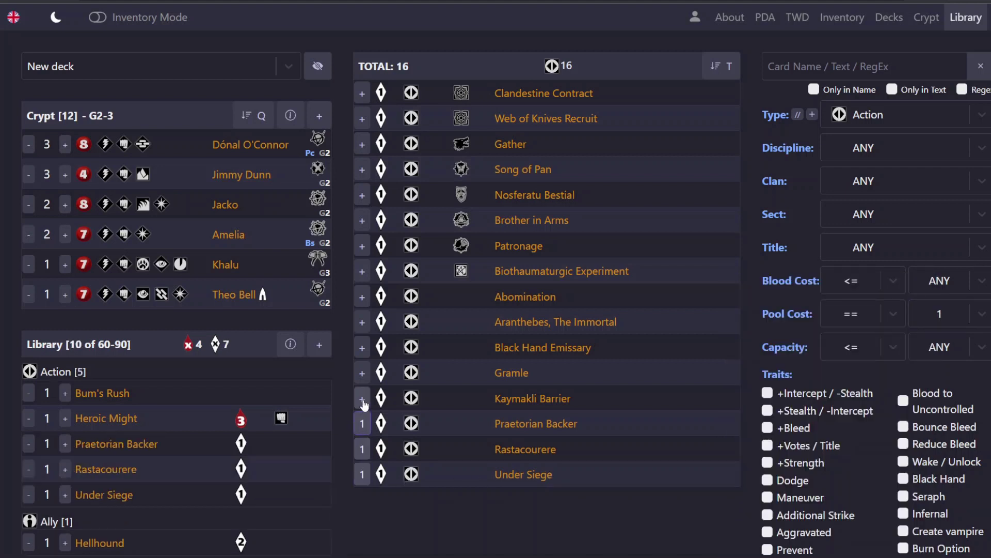
- Increase the Bundi equipment card to five copies in the deck's library
{"action": "scroll", "coordinate": [434, 529], "scroll_direction": "down", "scroll_amount": 3}
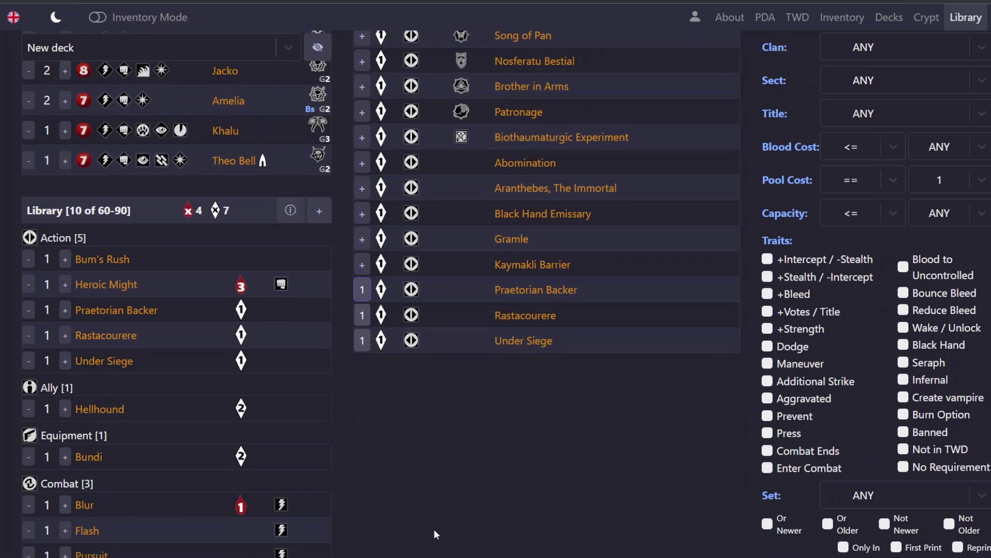
{"action": "scroll", "coordinate": [430, 526], "scroll_direction": "down", "scroll_amount": 1}
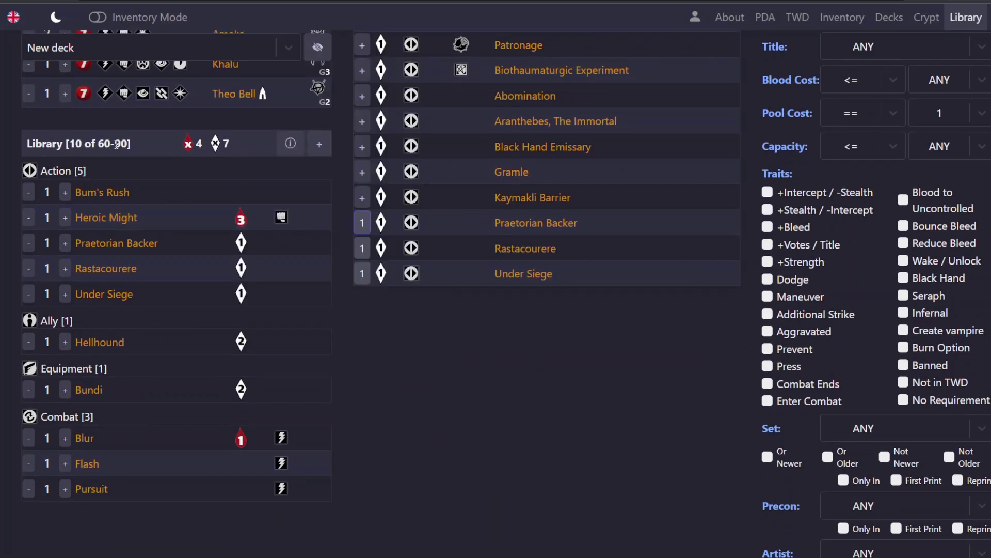
{"action": "double_click", "coordinate": [82, 144]}
{"action": "left_click_drag", "start_coordinate": [81, 144], "coordinate": [92, 145]}
{"action": "left_click", "coordinate": [65, 390]}
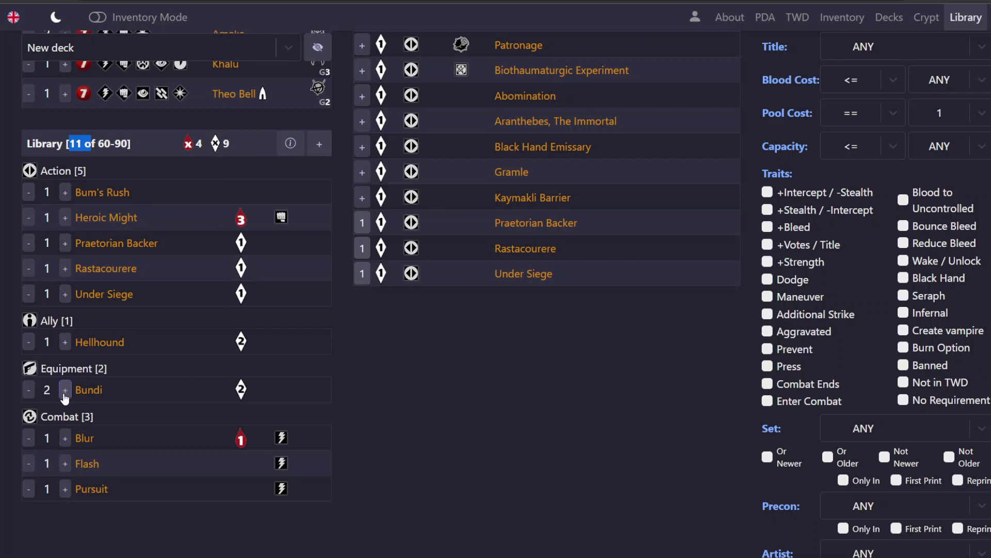
{"action": "left_click", "coordinate": [64, 390]}
{"action": "left_click", "coordinate": [65, 390]}
{"action": "left_click", "coordinate": [64, 390]}
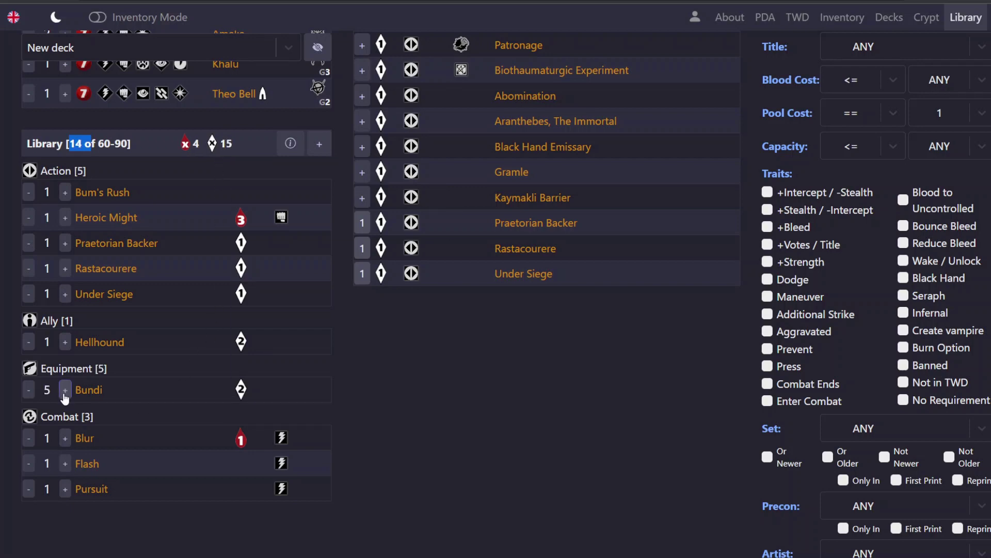
- Increase the Heroic Might action card to four copies in the deck's library
{"action": "left_click", "coordinate": [65, 217]}
{"action": "left_click", "coordinate": [65, 217]}
{"action": "left_click", "coordinate": [65, 218]}
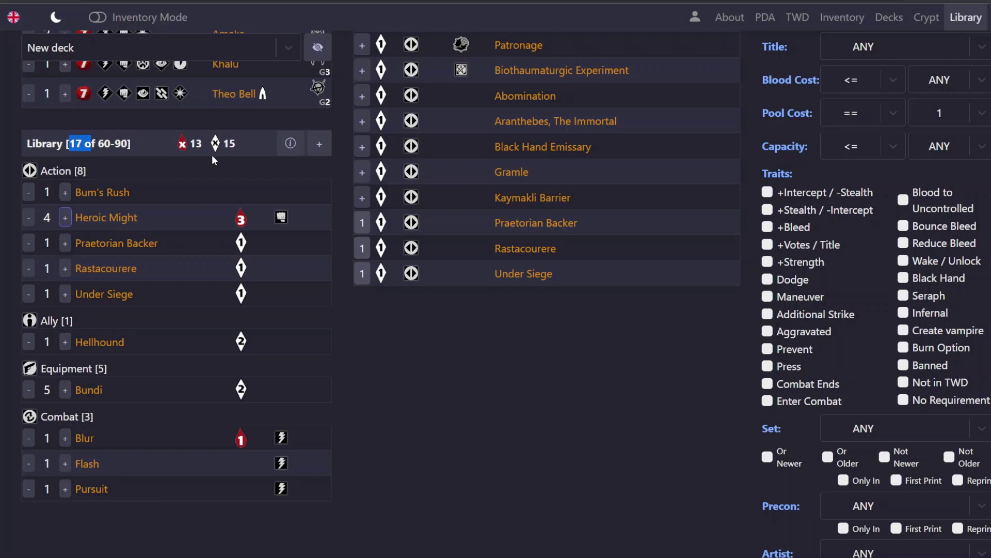
{"action": "scroll", "coordinate": [243, 169], "scroll_direction": "up", "scroll_amount": 4}
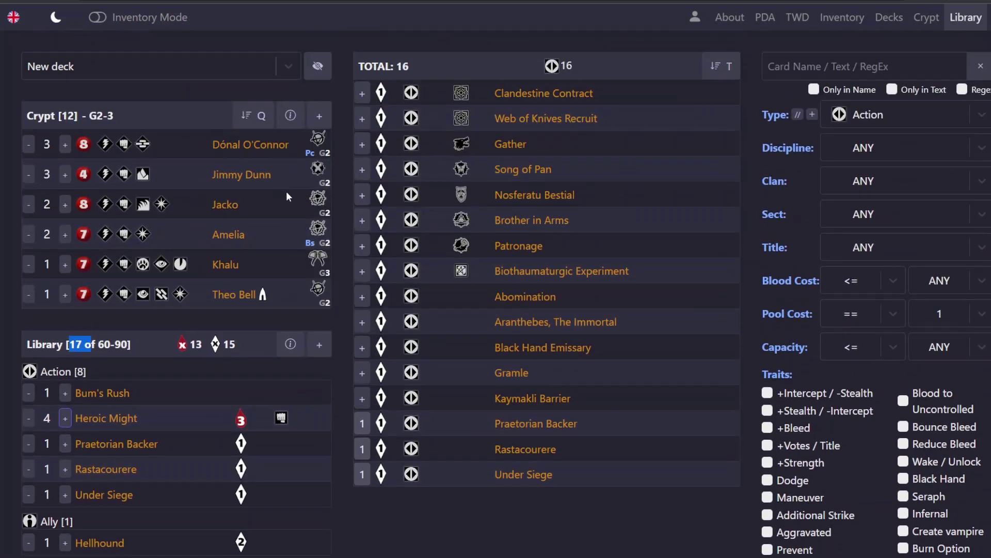
{"action": "mouse_move", "coordinate": [286, 191]}
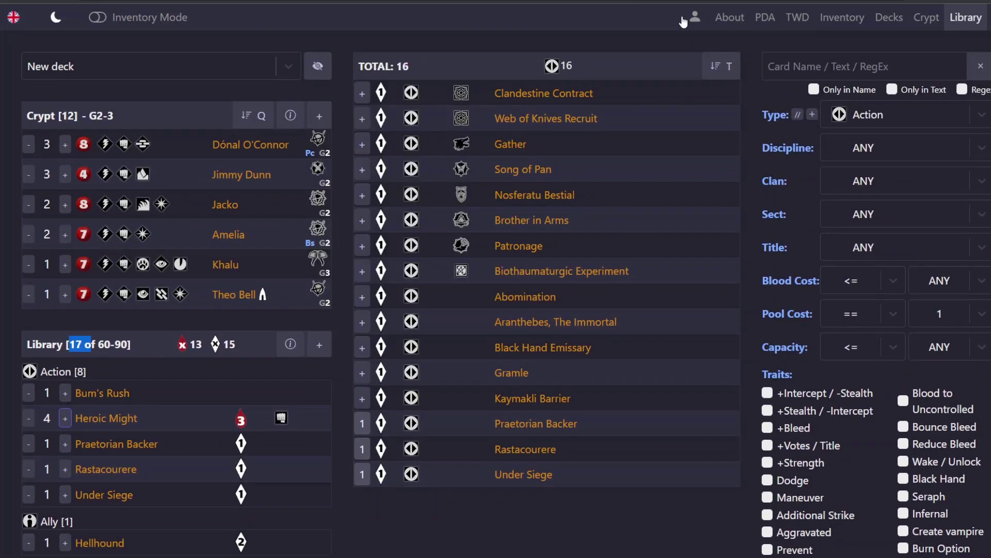